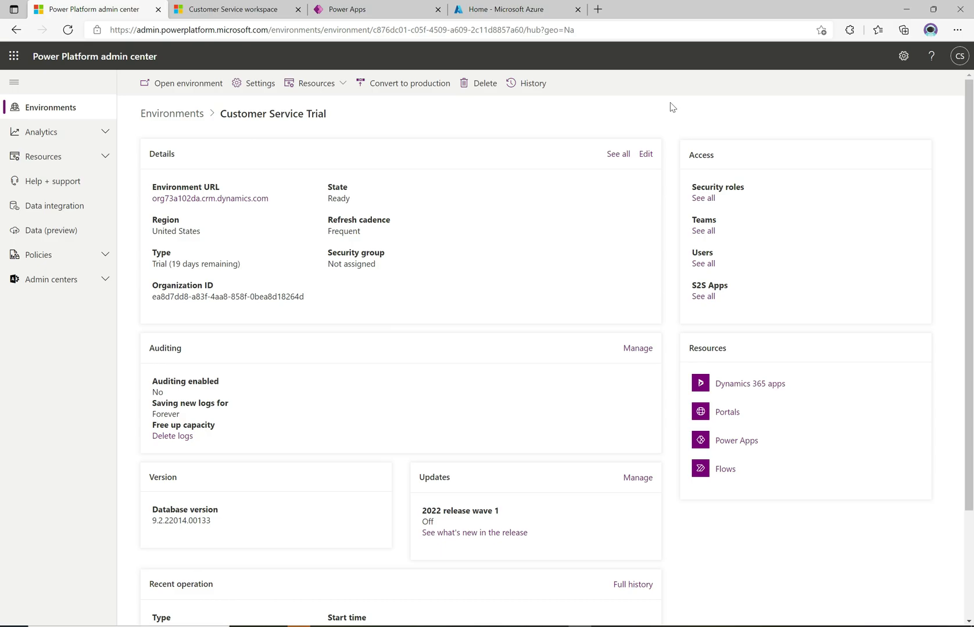
Sign in with a new connection and log into the Customer Service Trial organization.
key(alt+Tab)
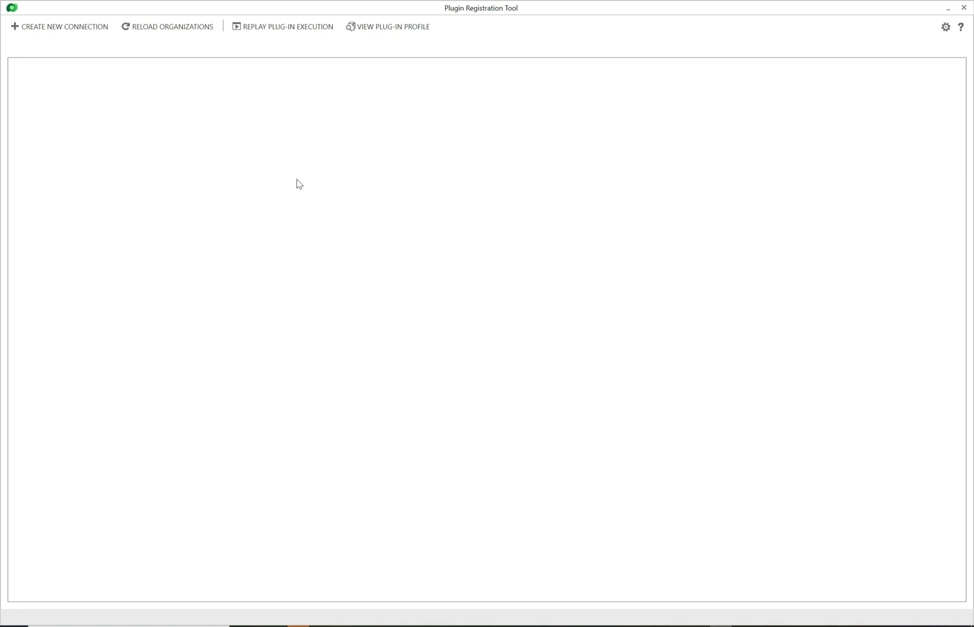
click(63, 28)
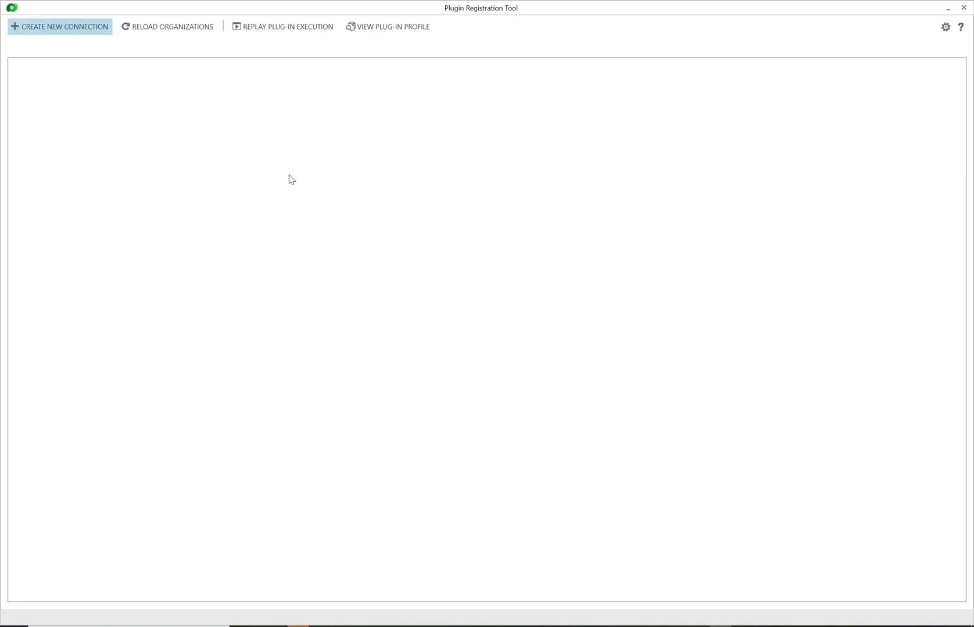
click(423, 412)
click(459, 293)
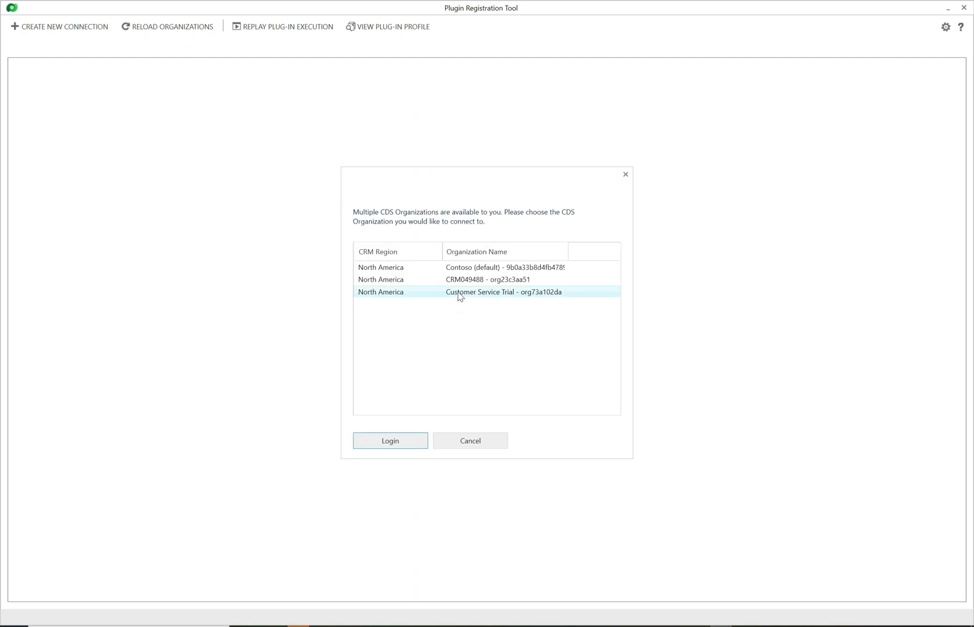
click(403, 437)
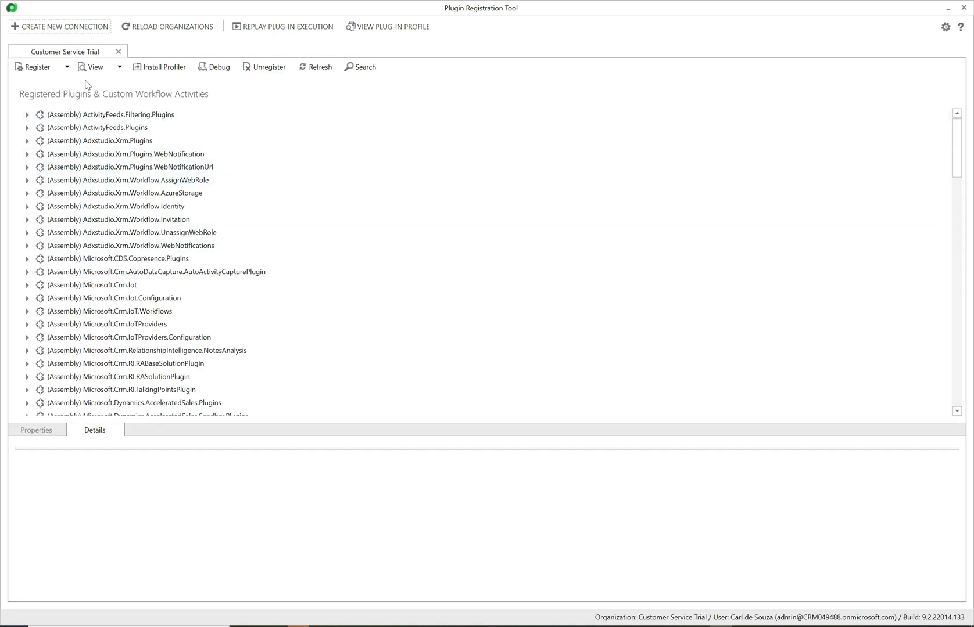
Open the Register dropdown menu in the toolbar.
click(46, 69)
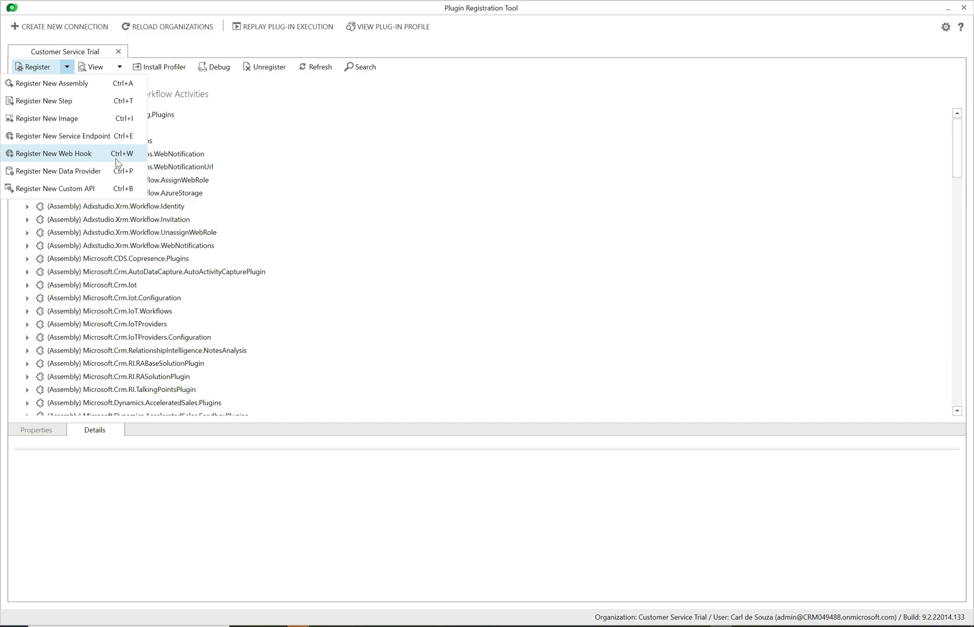
Open the new web hook form, keep HttpHeader authentication, and cancel without saving.
click(117, 159)
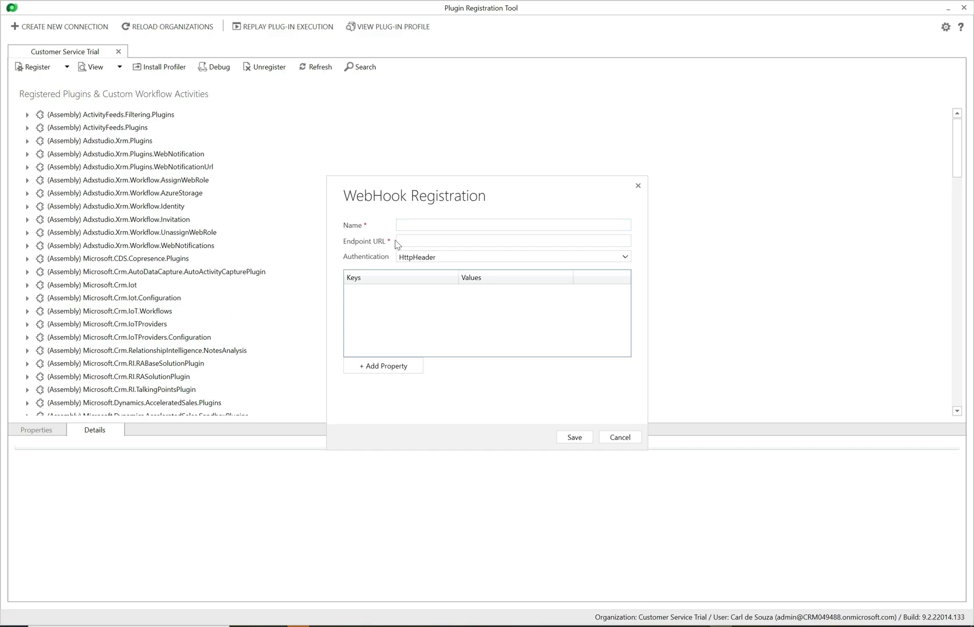
click(469, 259)
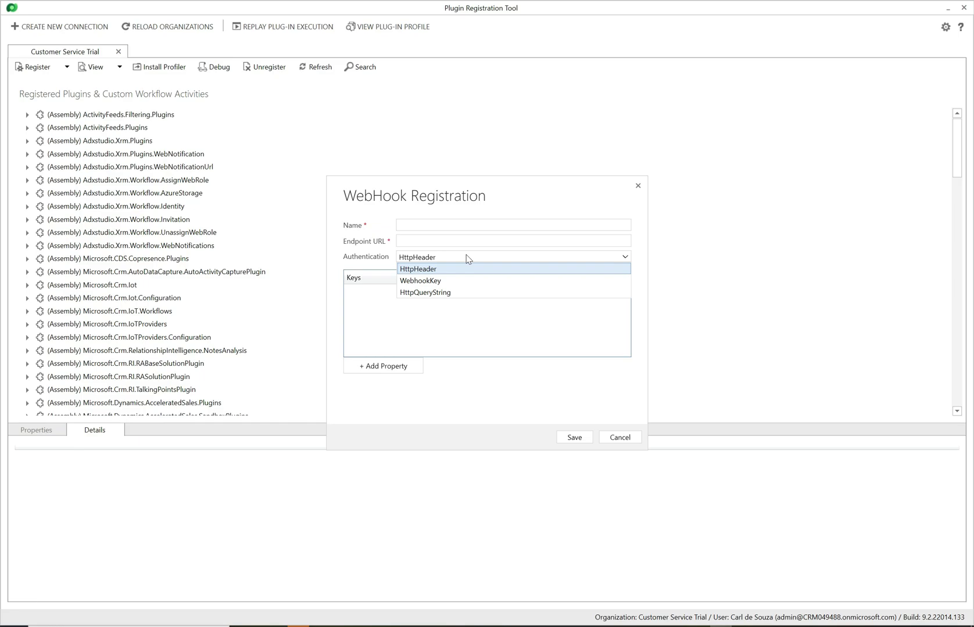
click(467, 258)
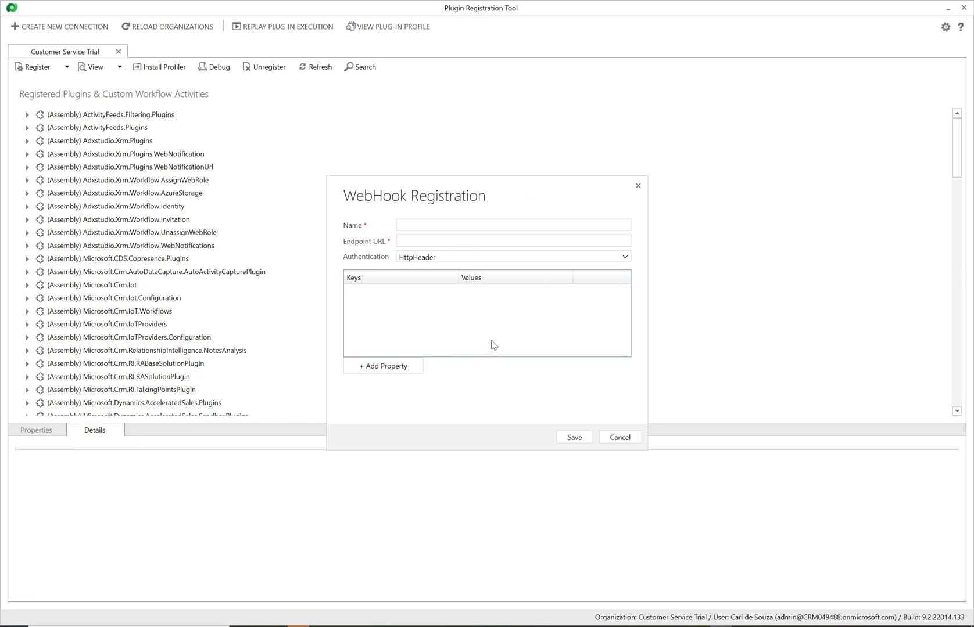
click(630, 439)
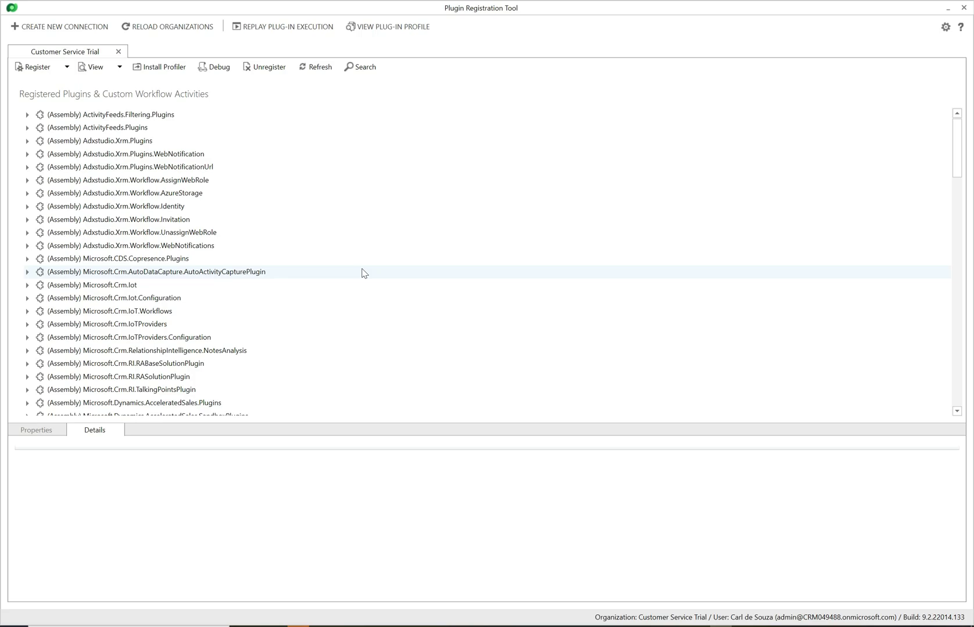
Create a new automated cloud flow from My flows, skipping the trigger choice.
key(alt+Tab)
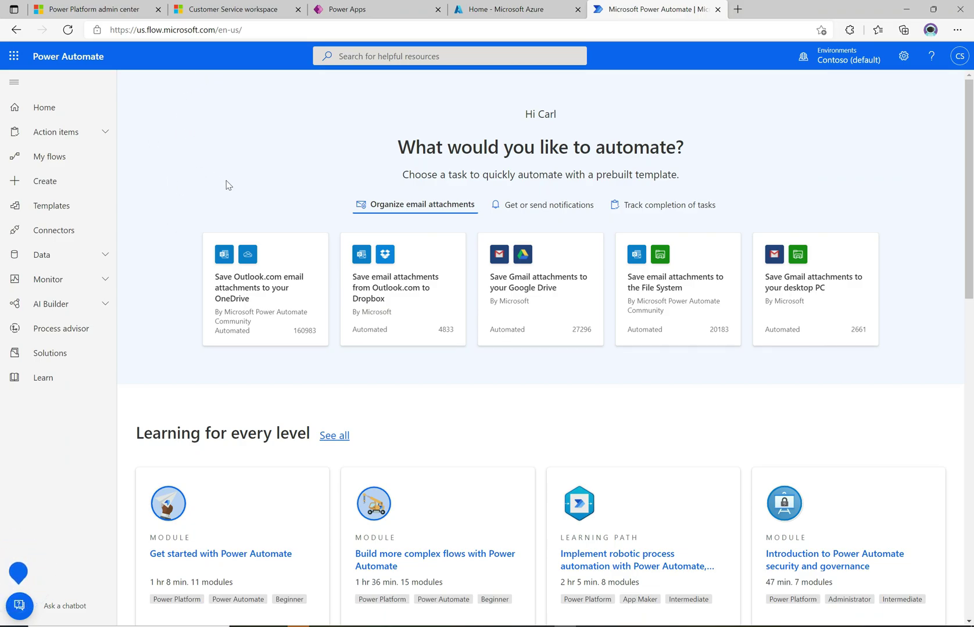
click(63, 156)
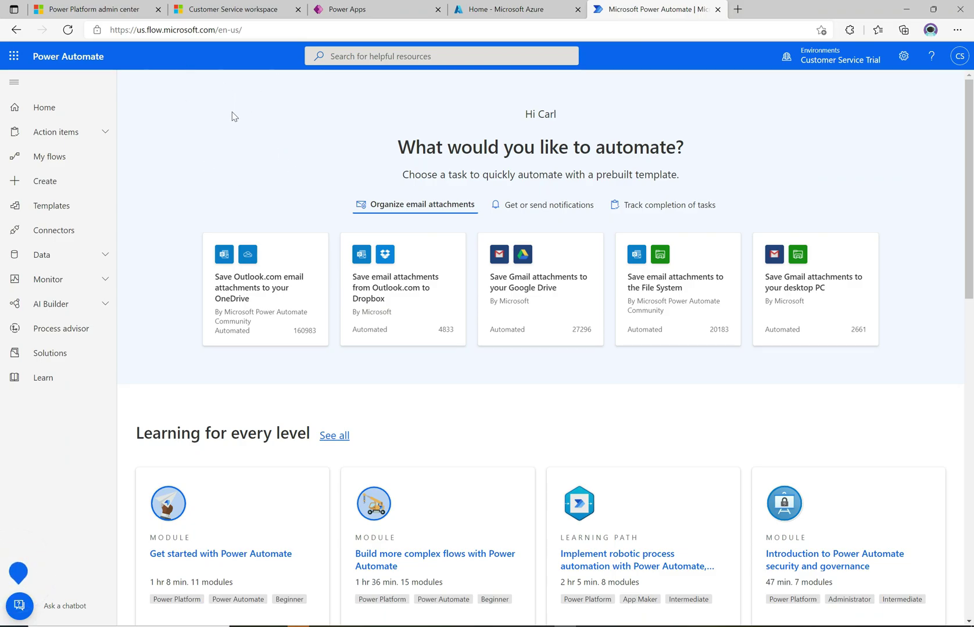
click(64, 158)
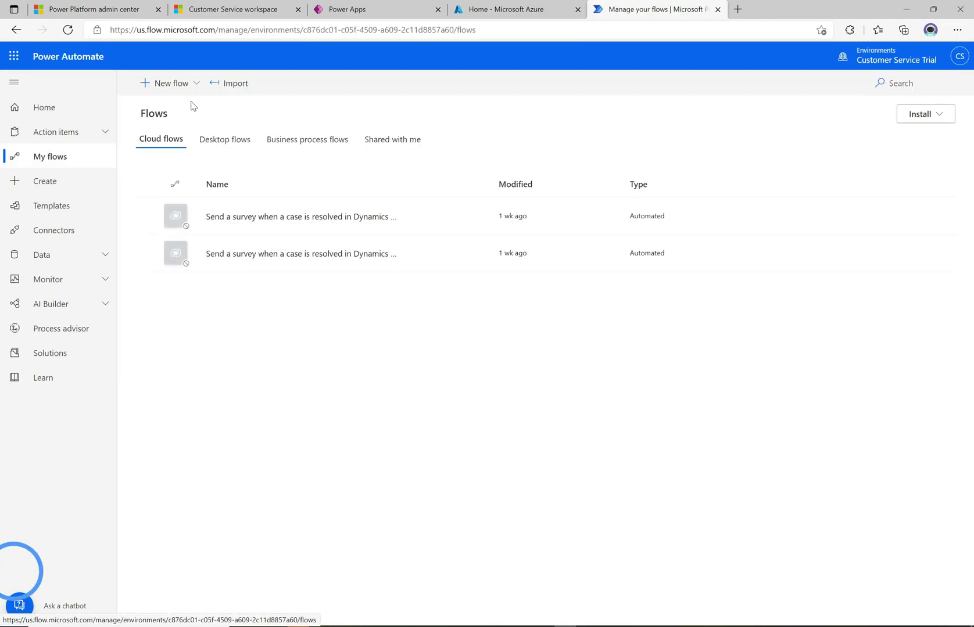
click(181, 91)
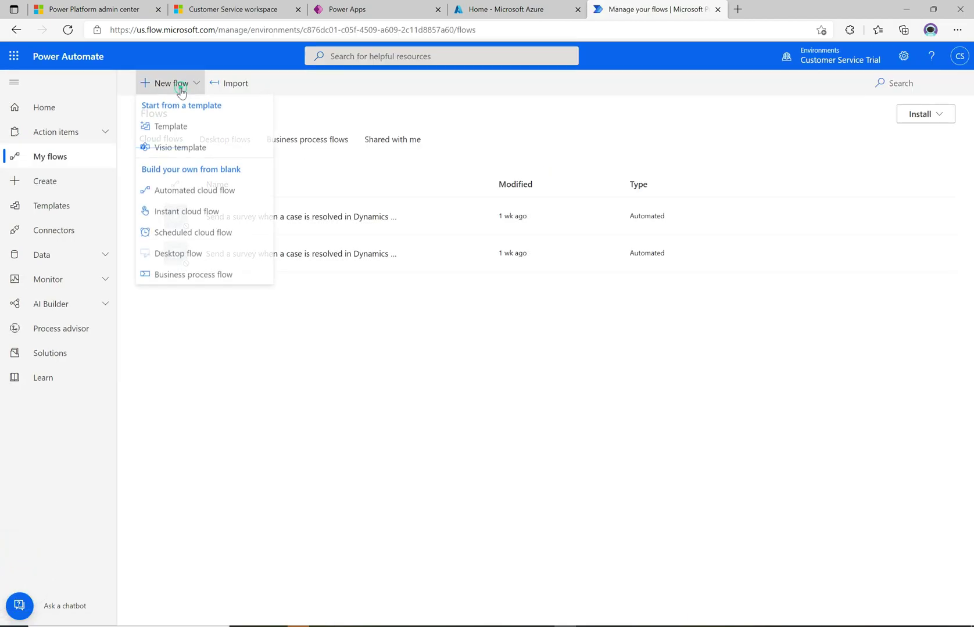
click(229, 199)
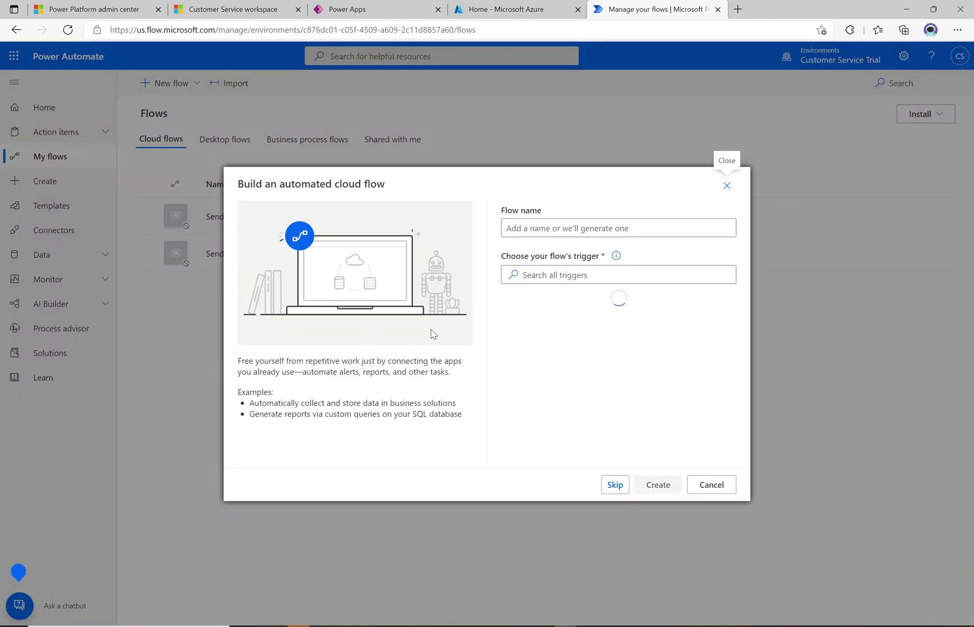
click(614, 485)
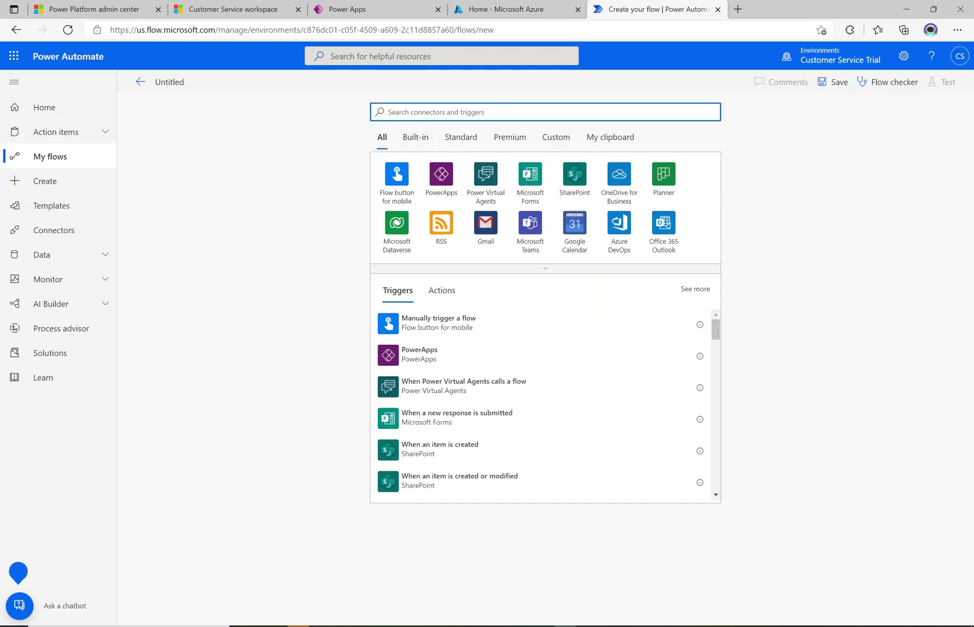
Add the 'When a HTTP request is received' trigger followed by an Outlook Send an email (V2) step.
text(HTTP)
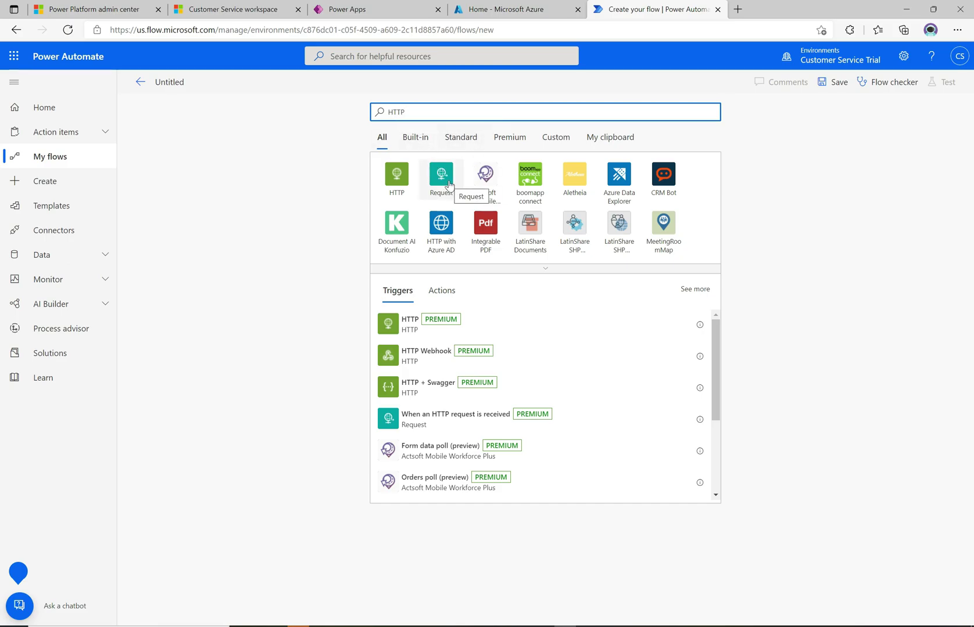
click(437, 420)
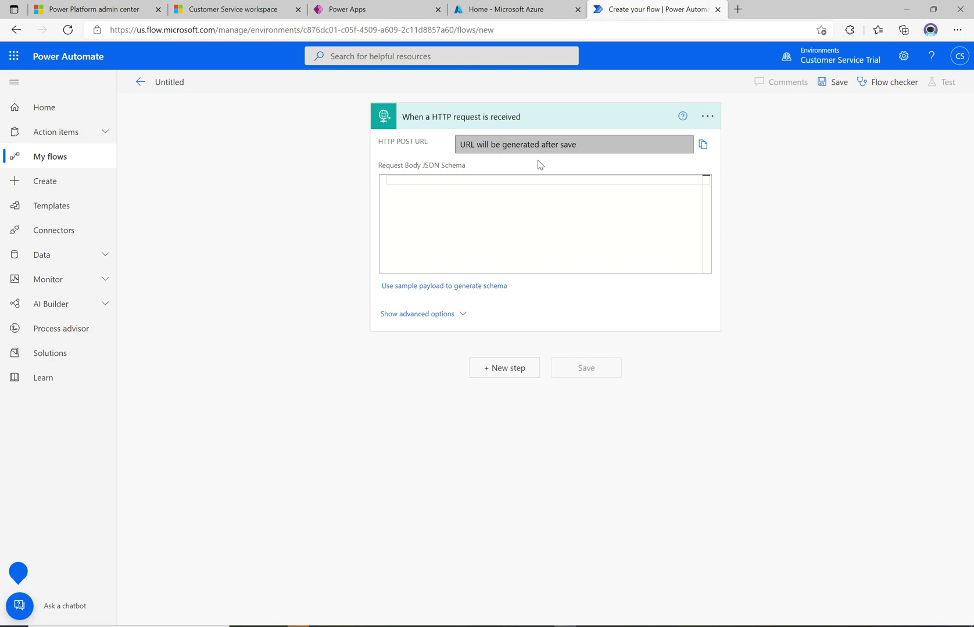
click(498, 367)
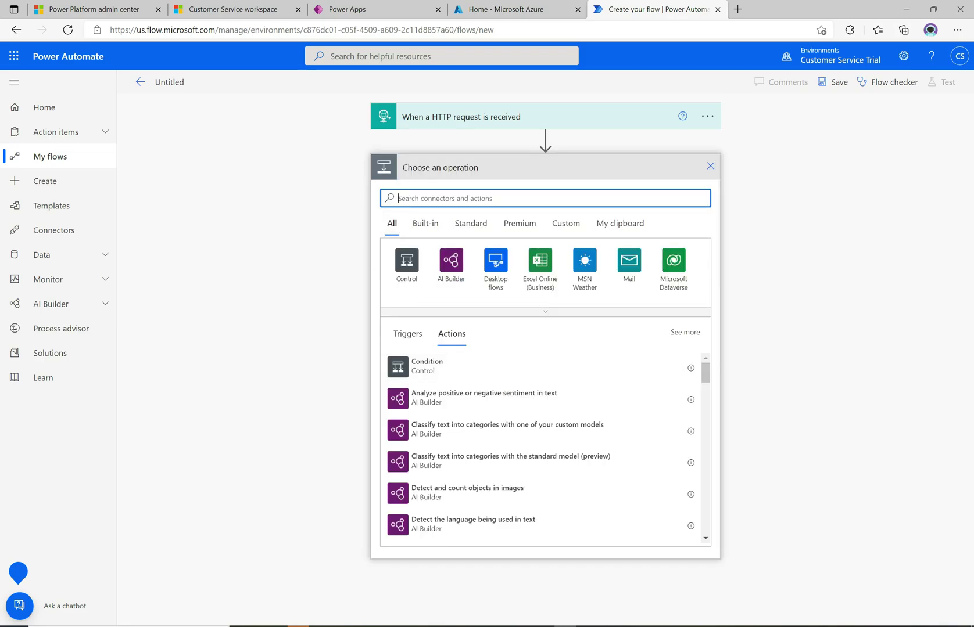
text(Outlook)
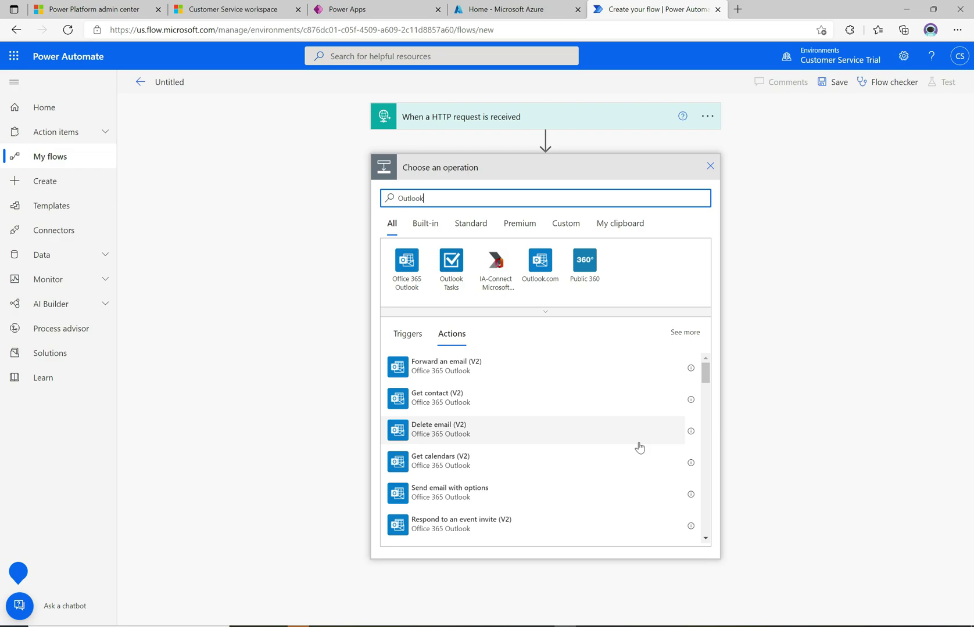
scroll(561, 398, down, 3)
click(432, 408)
click(432, 406)
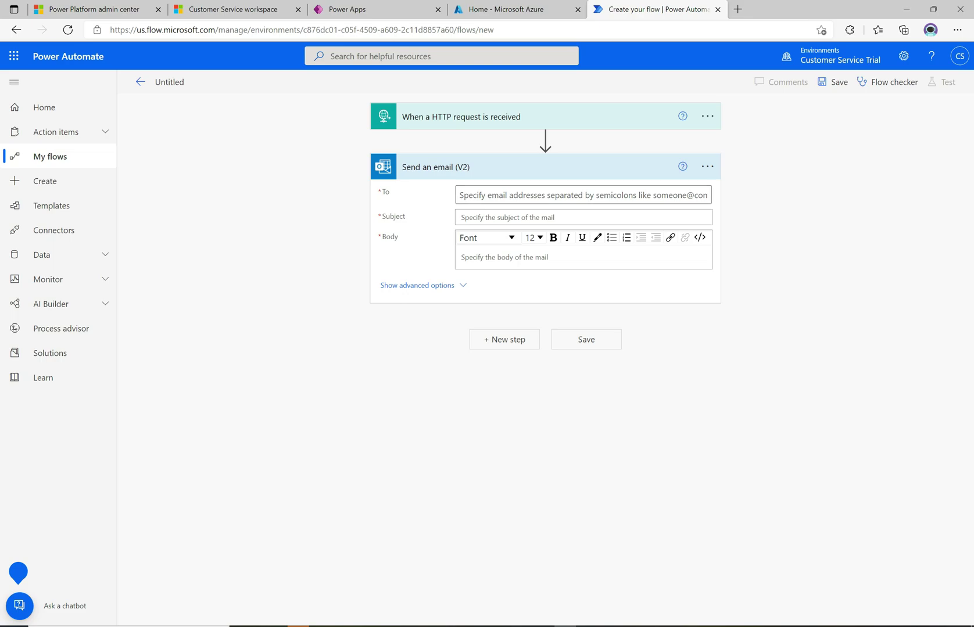
Add the suggested contact as the email's recipient.
click(475, 197)
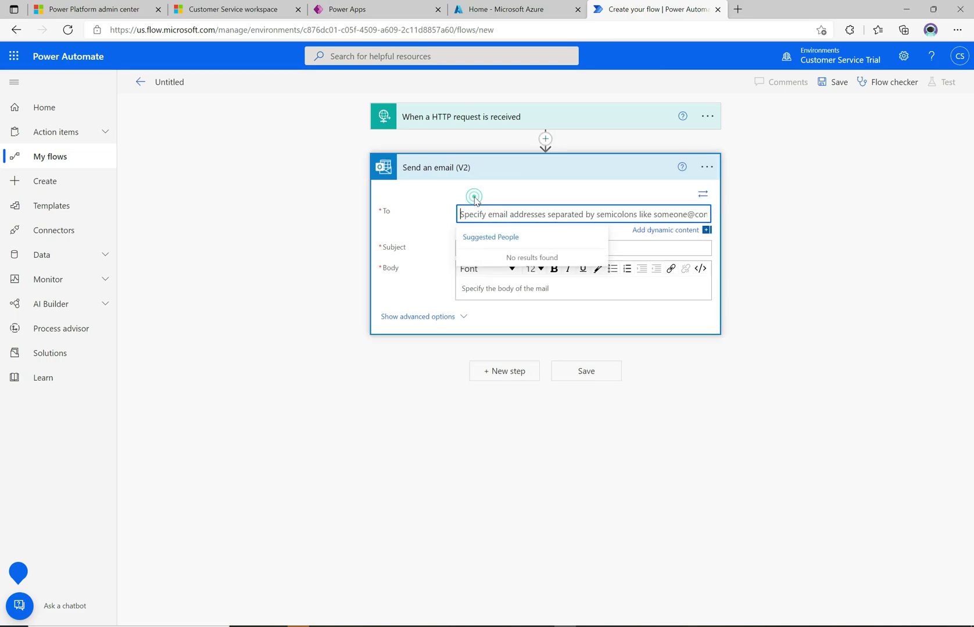
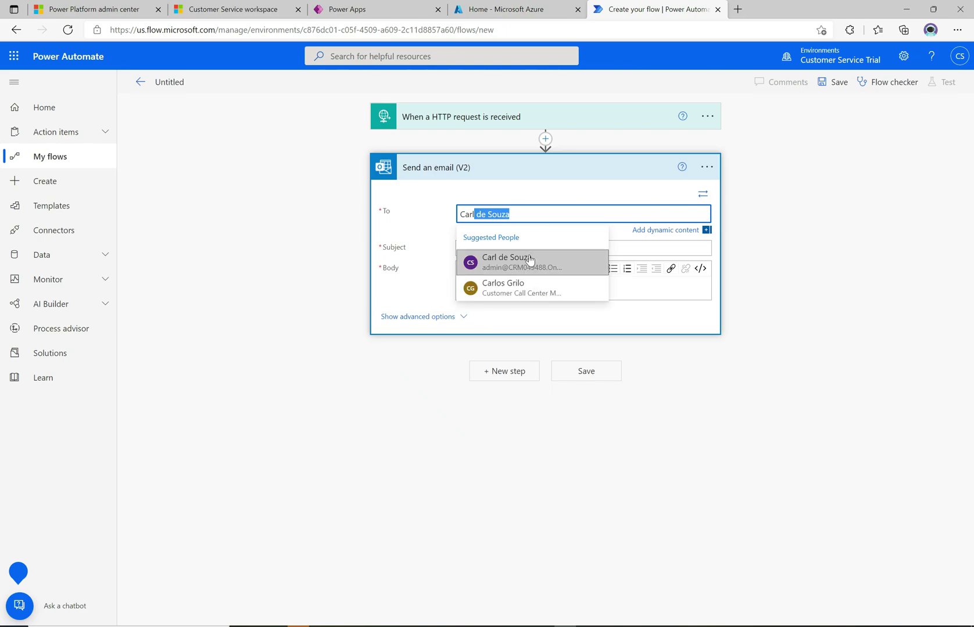
click(530, 261)
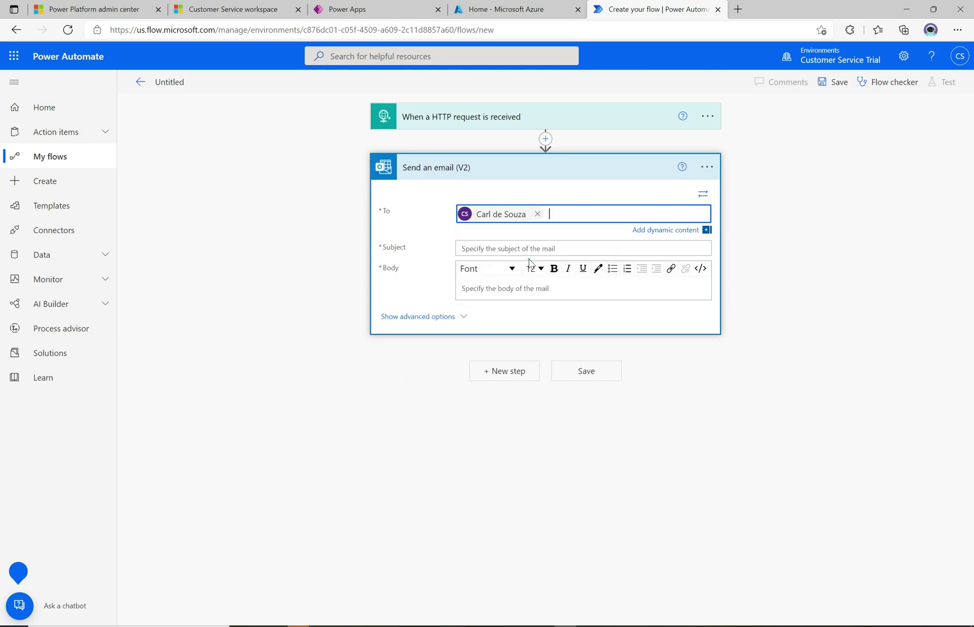
Set the subject to 'HTTP Request Received' and insert the request's Body as the email body.
click(488, 254)
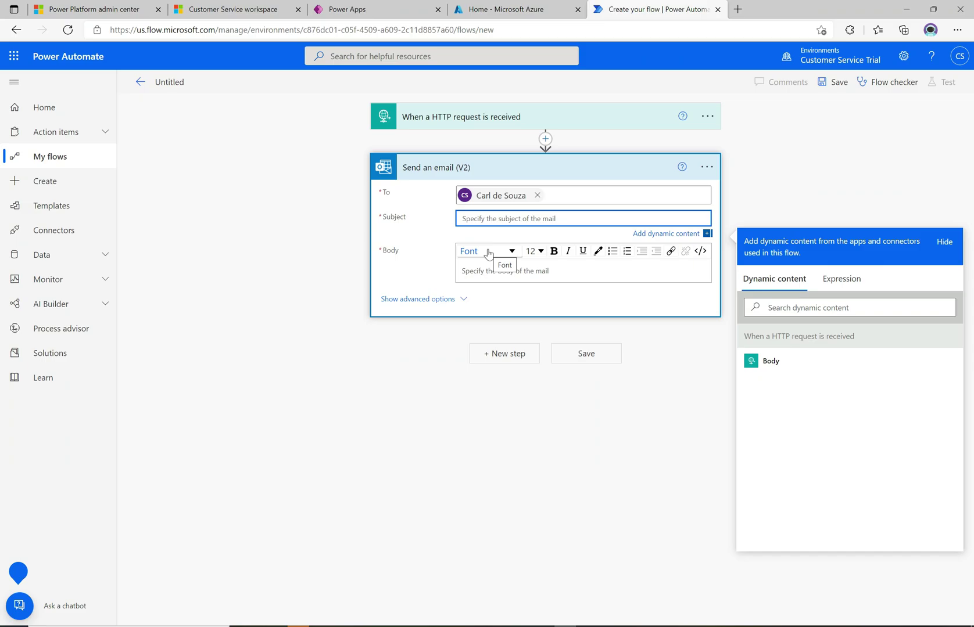
text(HTTP Request Received)
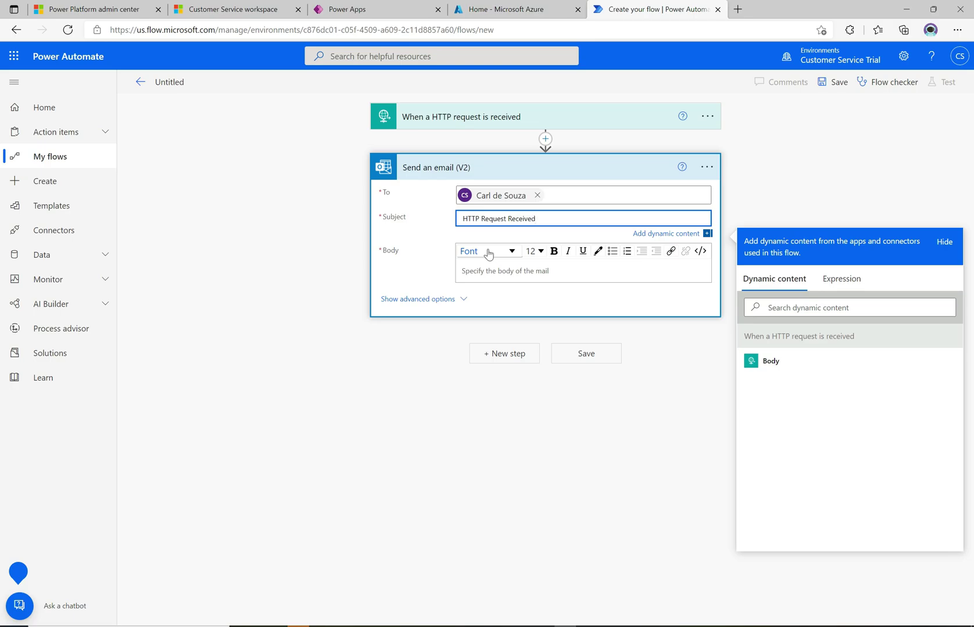
click(483, 266)
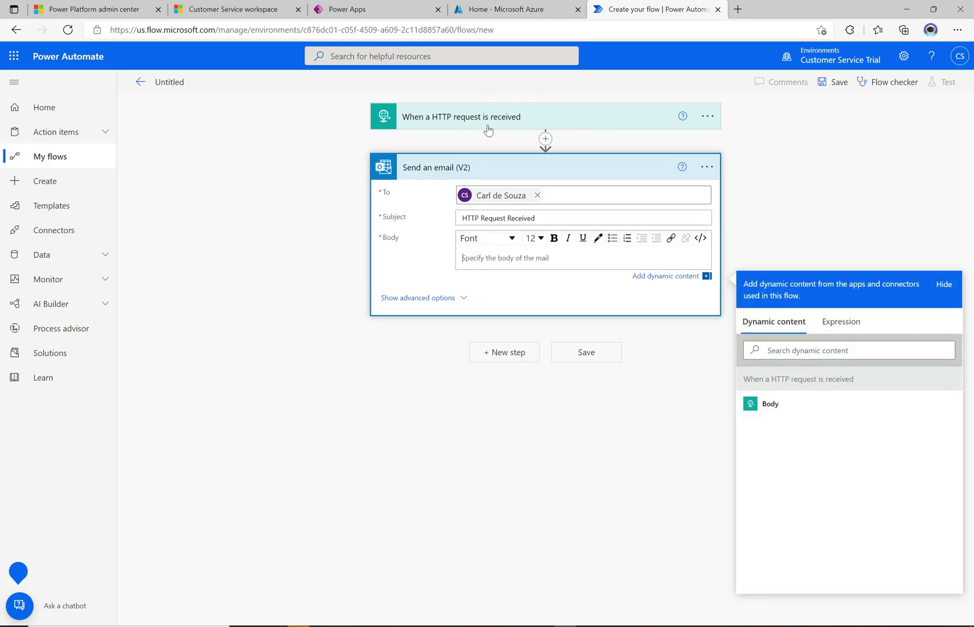
click(759, 404)
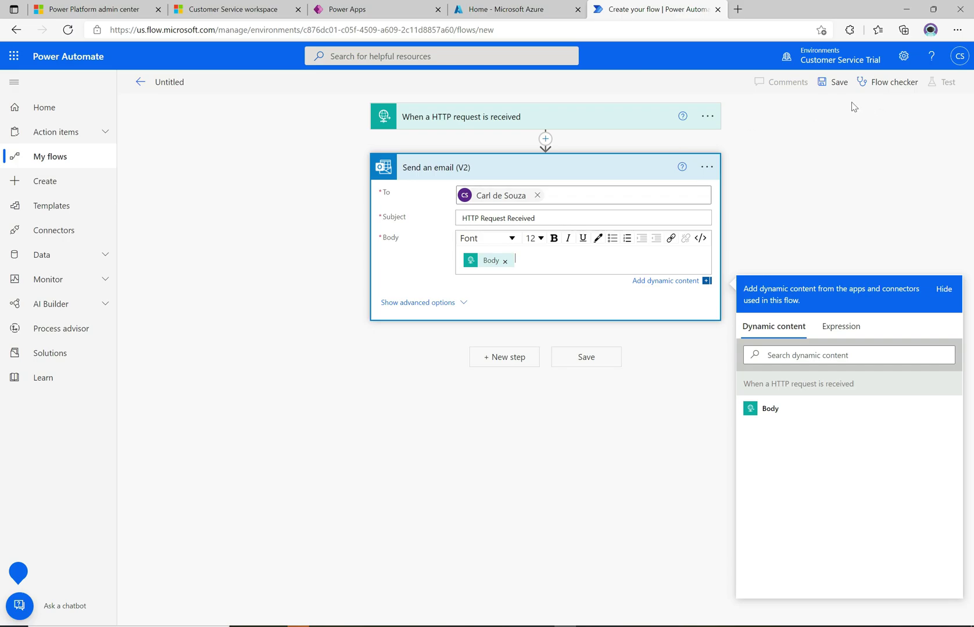
click(157, 82)
Rename the flow to 'HTTP Request Demo' and save it.
text(HTTP)
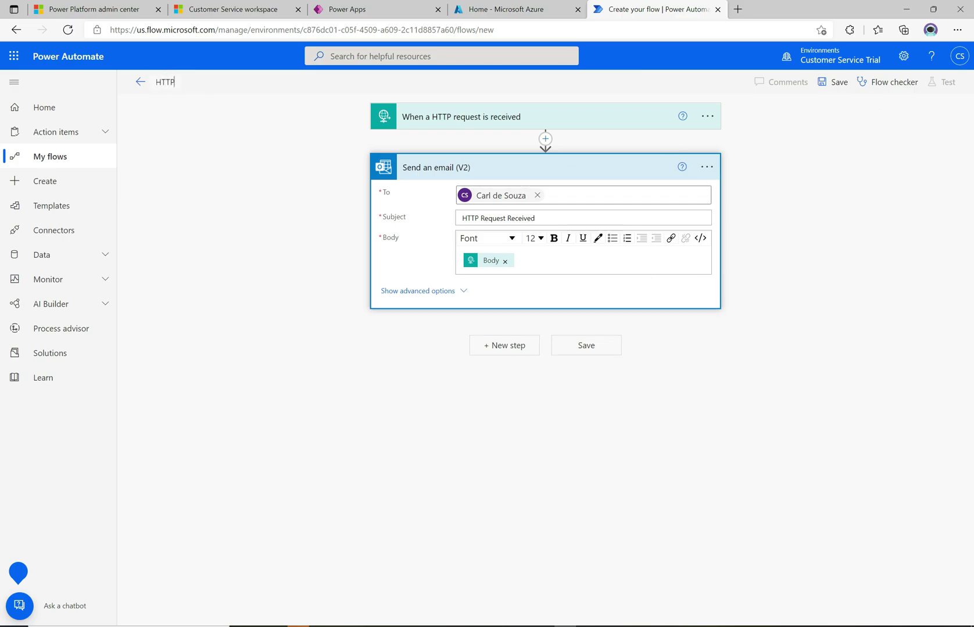
text( Request Demo)
click(230, 235)
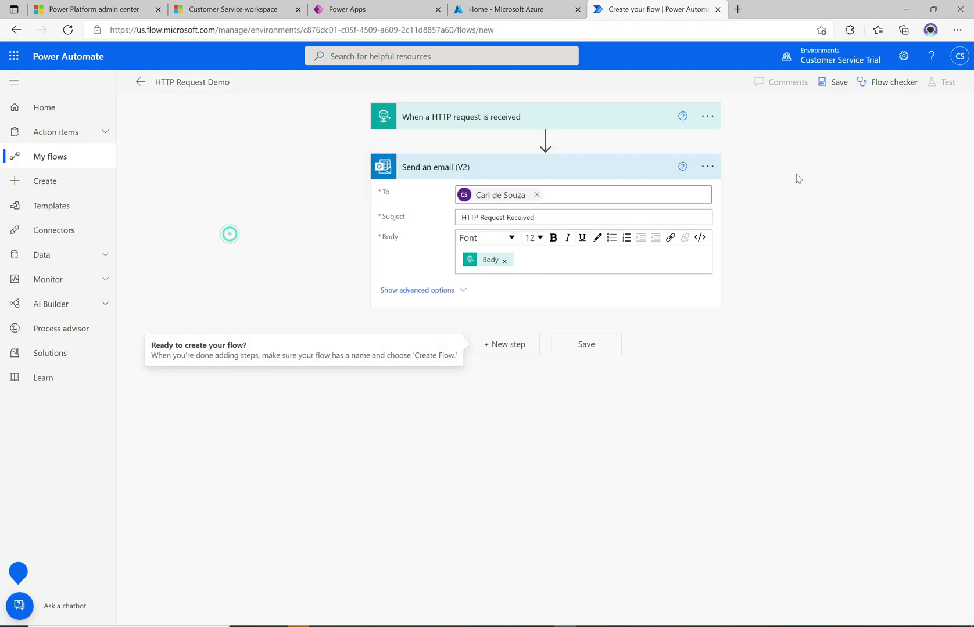
click(835, 82)
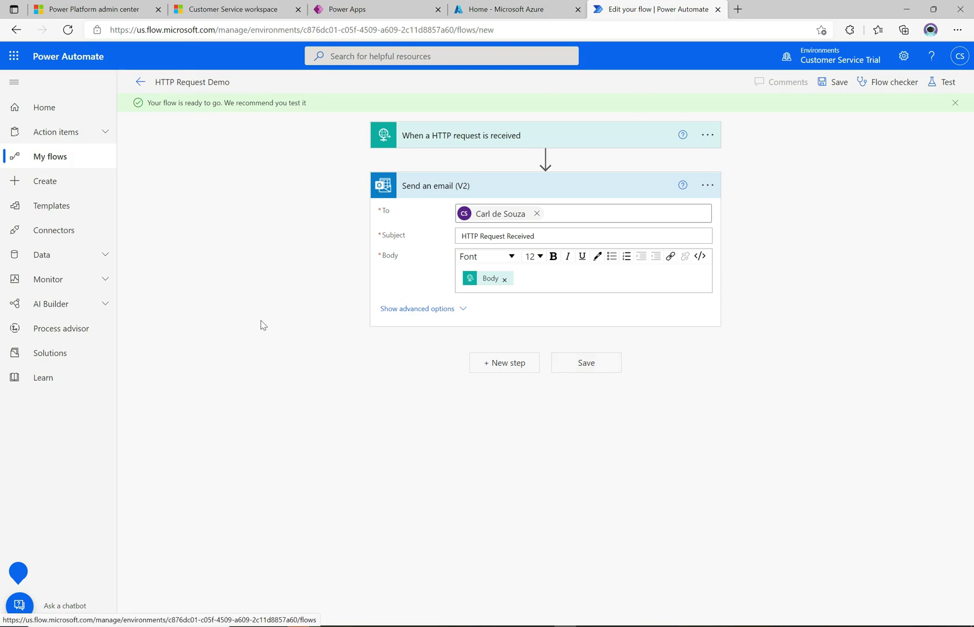
Copy the HTTP trigger's generated HTTP POST URL and return to Plugin Registration Tool.
click(538, 138)
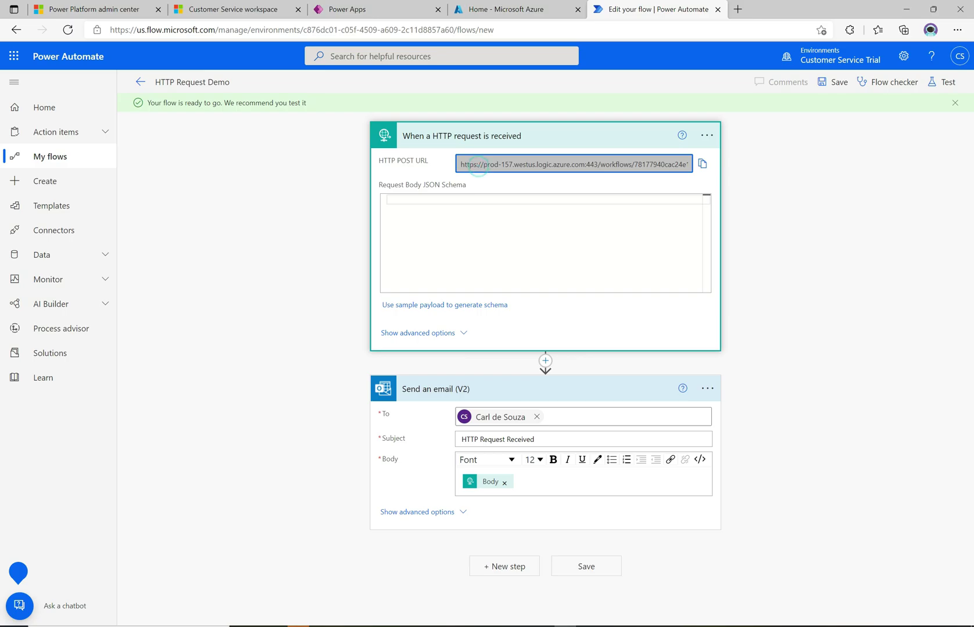
drag(461, 164, 726, 185)
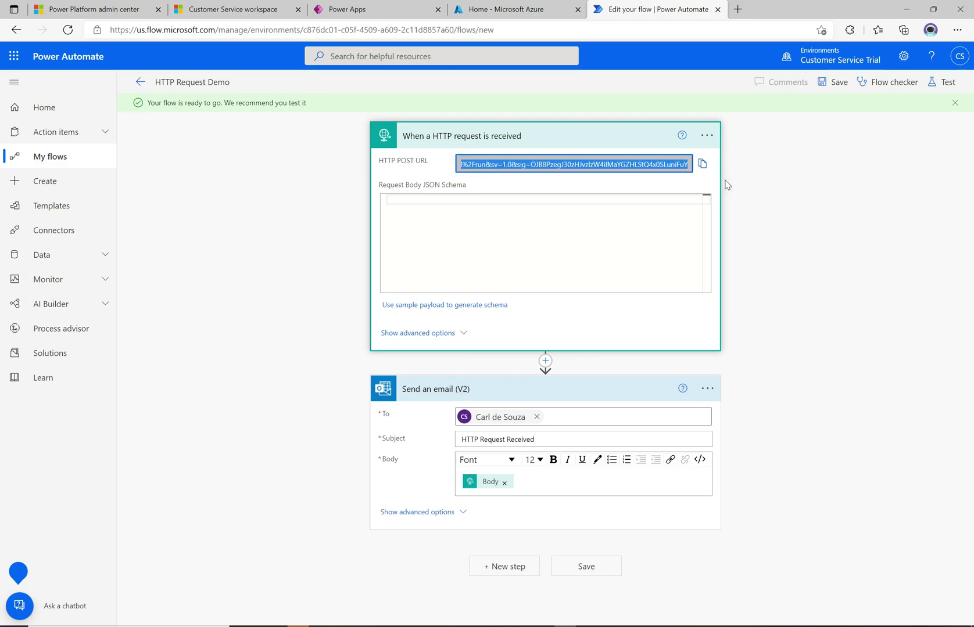
click(522, 164)
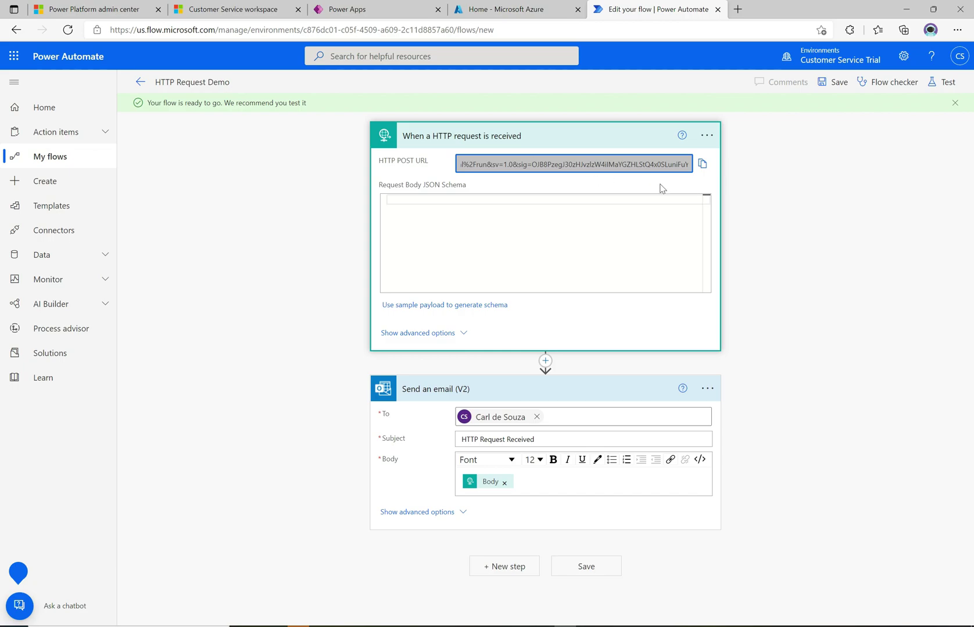
click(700, 167)
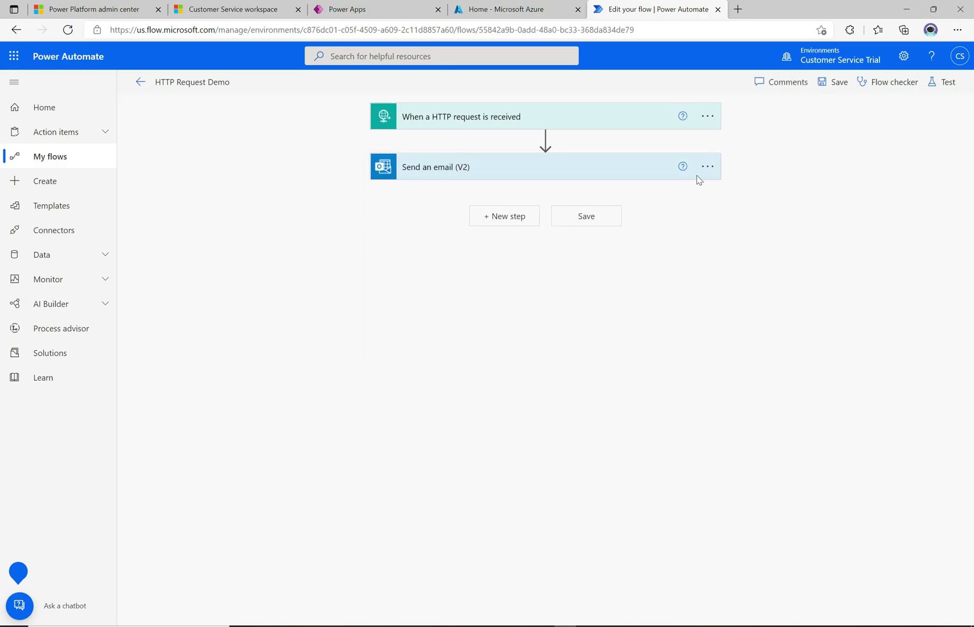
click(607, 120)
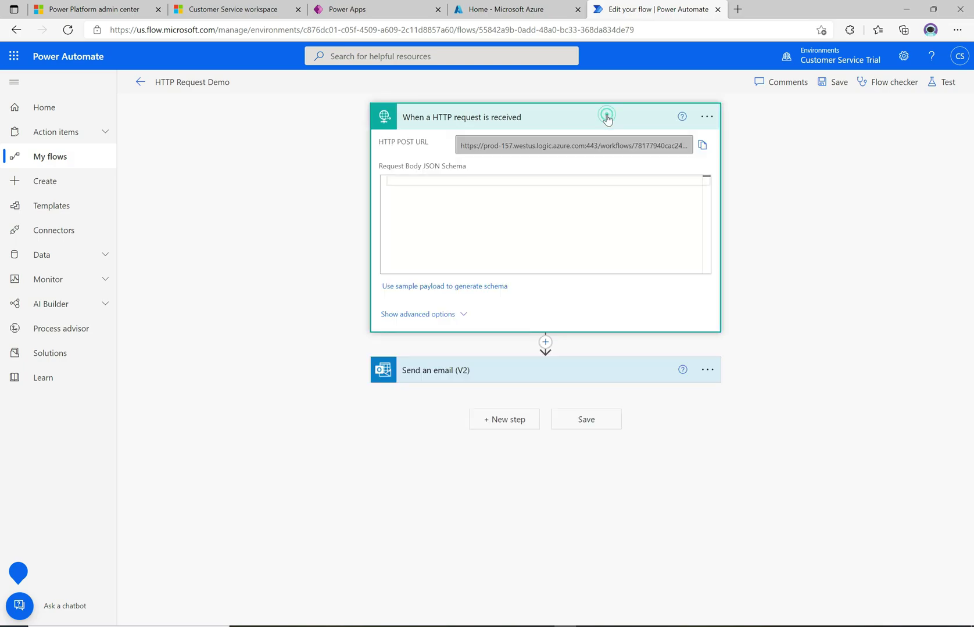
click(702, 146)
click(317, 268)
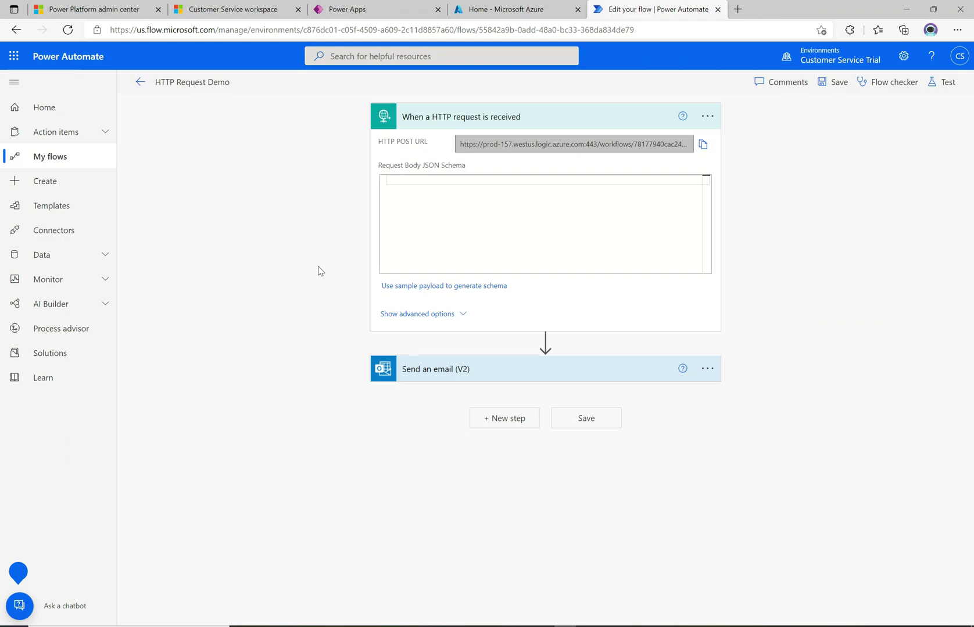
key(alt+Tab)
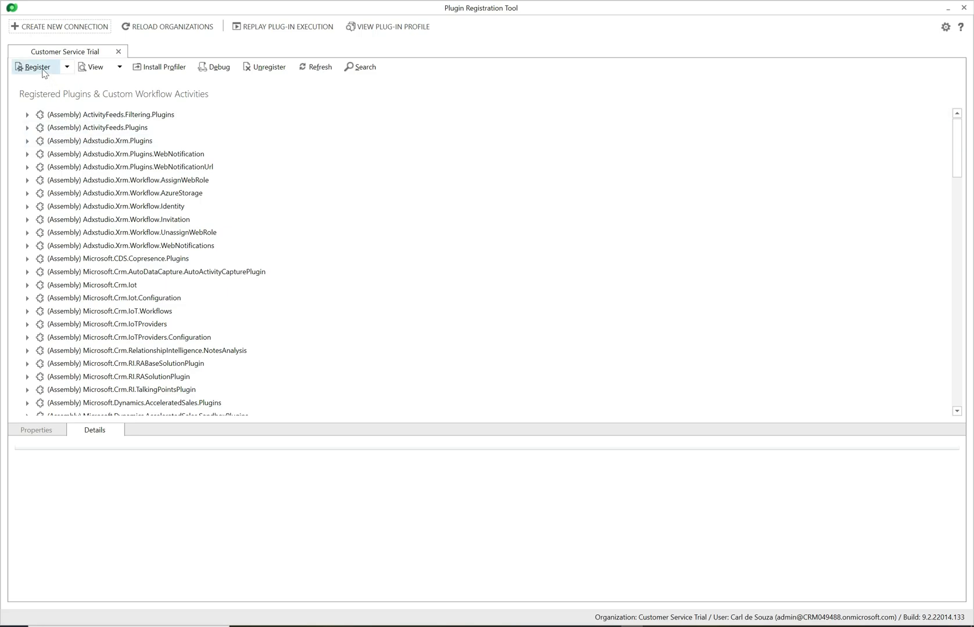
Start a new web hook registration named 'Create contact web hook'.
click(43, 72)
click(86, 157)
click(430, 226)
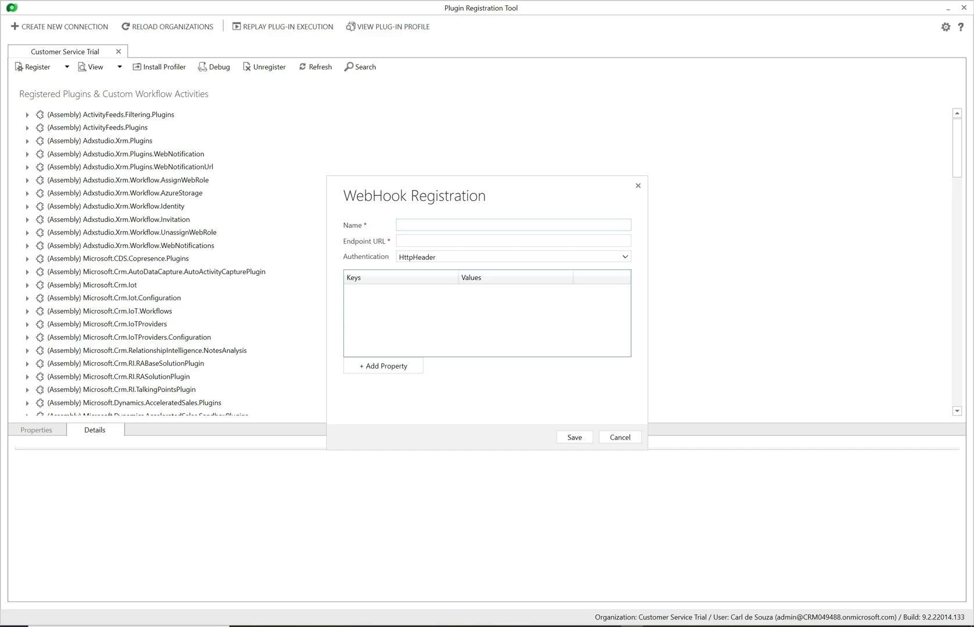
text(Create contact web hook)
Paste the flow URL as Endpoint URL and delete the query string after /triggers/manual/paths/invoke.
key(Tab)
key(ctrl+v)
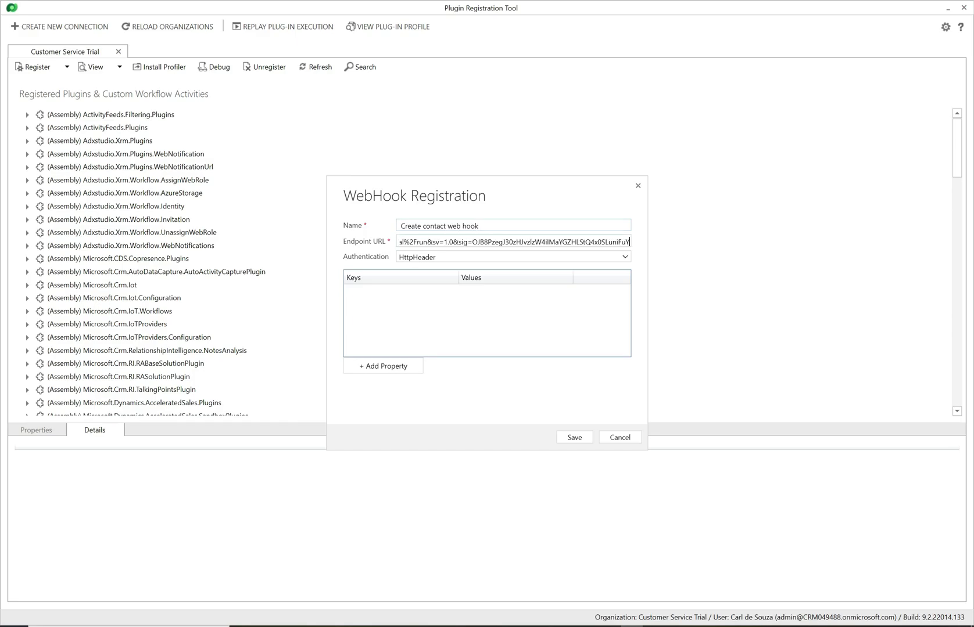
key(ctrl+Left)
key(ctrl+Left)
key(ctrl+Left)
key(ctrl+Left)
key(ctrl+Left)
key(ctrl+Left)
key(ctrl+Left)
key(ctrl+Left)
key(ctrl+Left)
key(ctrl+Left)
key(ctrl+Left)
key(ctrl+Left)
key(ctrl+Left)
key(ctrl+Left)
key(ctrl+Left)
key(ctrl+Left)
key(ctrl+Left)
key(ctrl+Left)
key(ctrl+Left)
key(ctrl+Left)
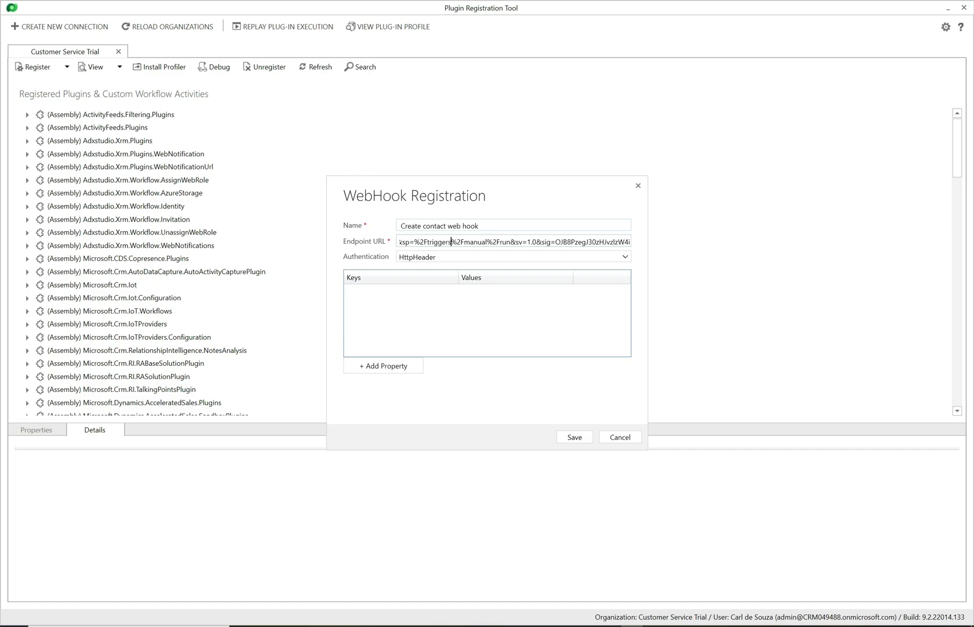
key(ctrl+Right)
key(ctrl+Right)
key(ctrl+Right)
key(ctrl+Right)
key(ctrl+Right)
key(ctrl+Right)
key(ctrl+Right)
key(ctrl+Right)
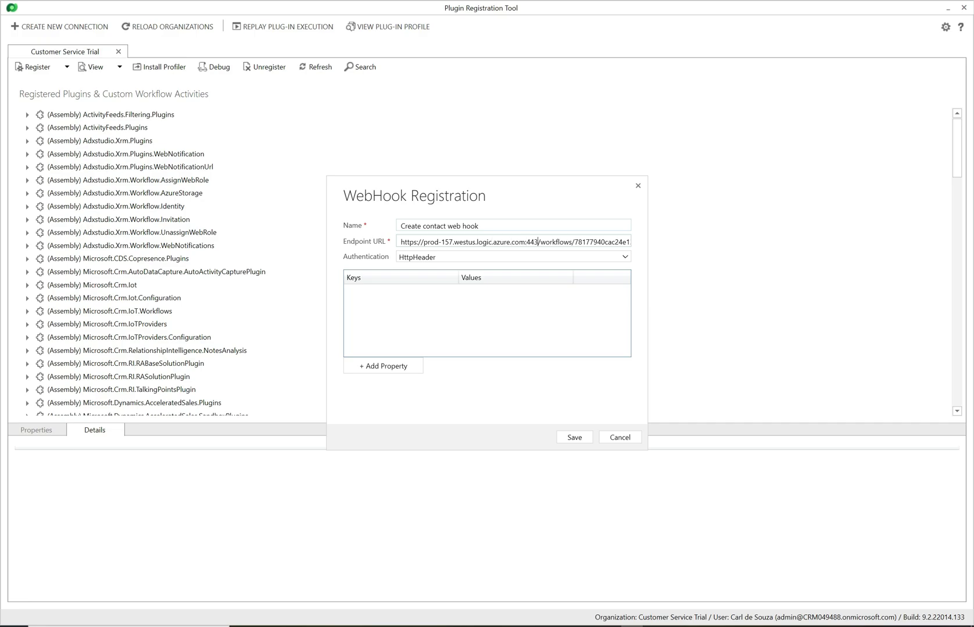
key(ctrl+shift+Left)
key(ctrl+shift+Left)
key(ctrl+shift+Left)
key(ctrl+shift+Left)
key(ctrl+shift+Left)
key(ctrl+shift+Left)
key(ctrl+shift+Left)
key(ctrl+shift+Left)
key(ctrl+shift+Left)
key(Right)
key(ctrl+Right)
key(ctrl+Right)
key(ctrl+Right)
key(ctrl+Right)
key(ctrl+Right)
key(ctrl+Left)
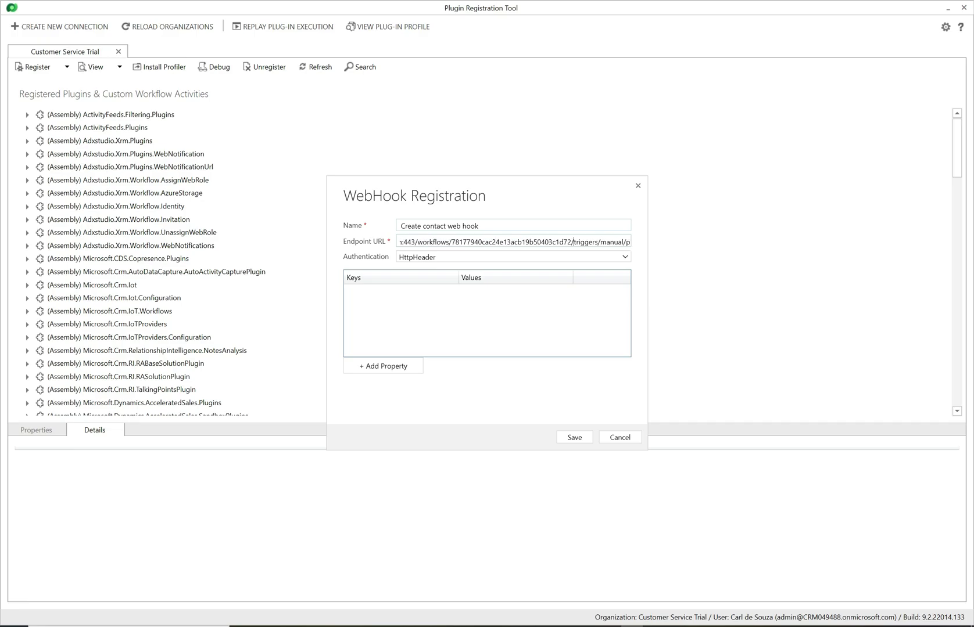
key(ctrl+Right)
key(ctrl+Right)
key(ctrl+Right)
key(ctrl+Right)
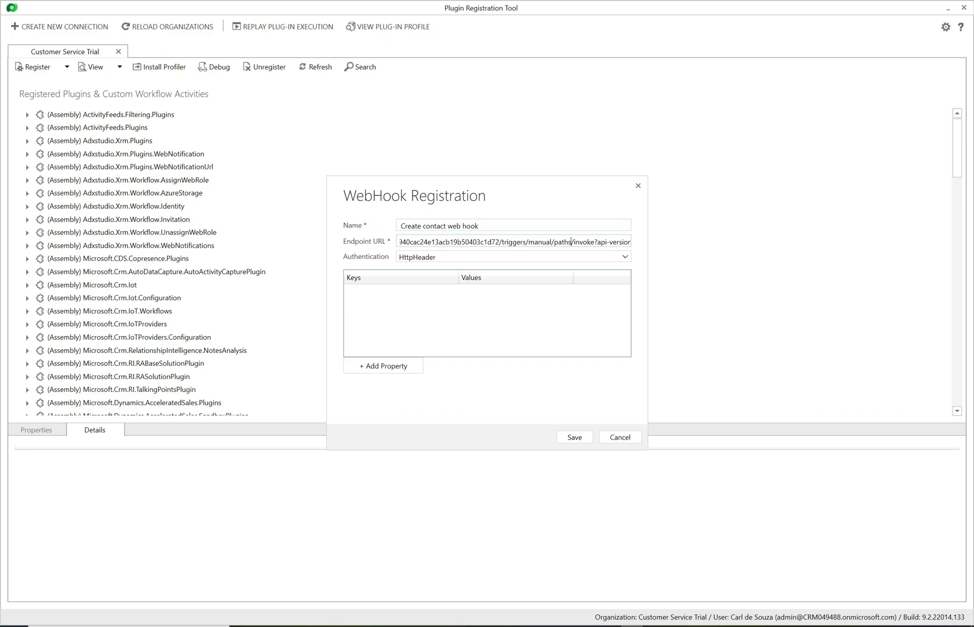
key(ctrl+shift+Right)
key(ctrl+shift+Right)
key(ctrl+shift+Right)
key(ctrl+shift+Right)
key(ctrl+shift+Left)
key(shift+Left)
key(Right)
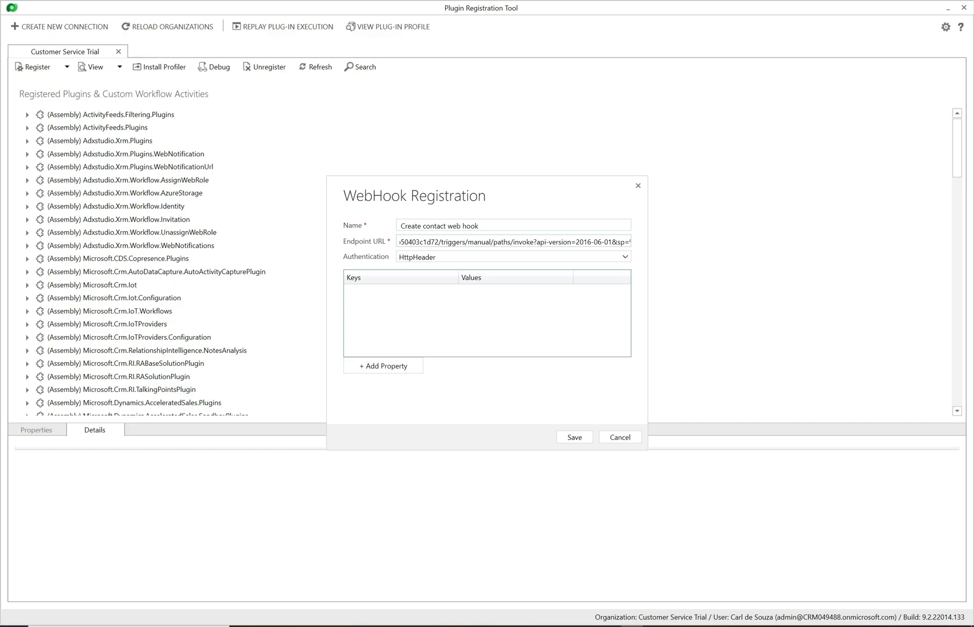
key(ctrl+shift+Right)
key(ctrl+shift+Right)
key(ctrl+shift+Right)
key(ctrl+shift+Right)
key(ctrl+shift+Right)
key(ctrl+shift+Right)
key(ctrl+shift+Right)
key(ctrl+shift+Right)
key(ctrl+shift+Right)
key(ctrl+shift+Right)
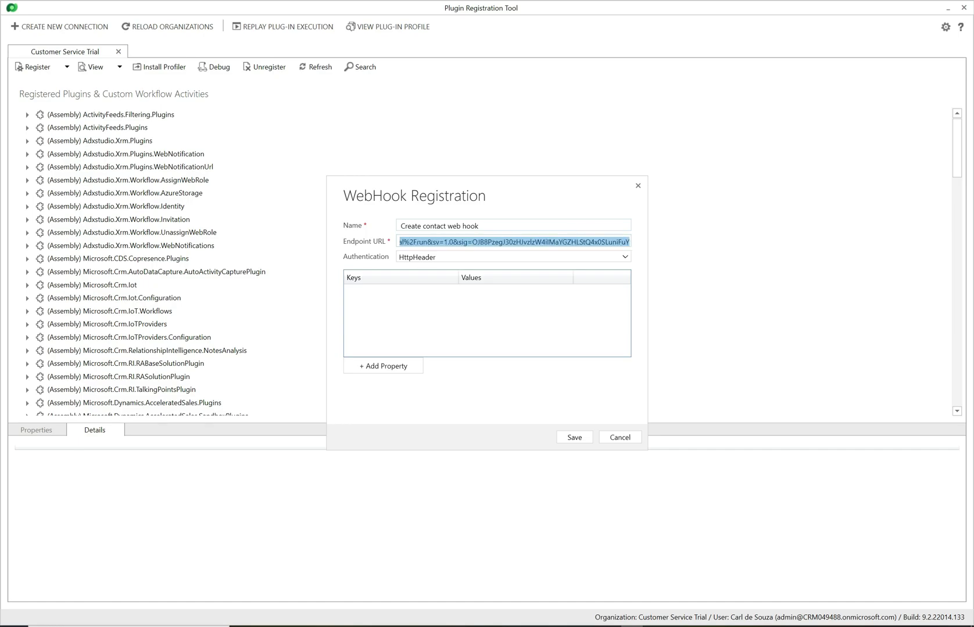
key(Delete)
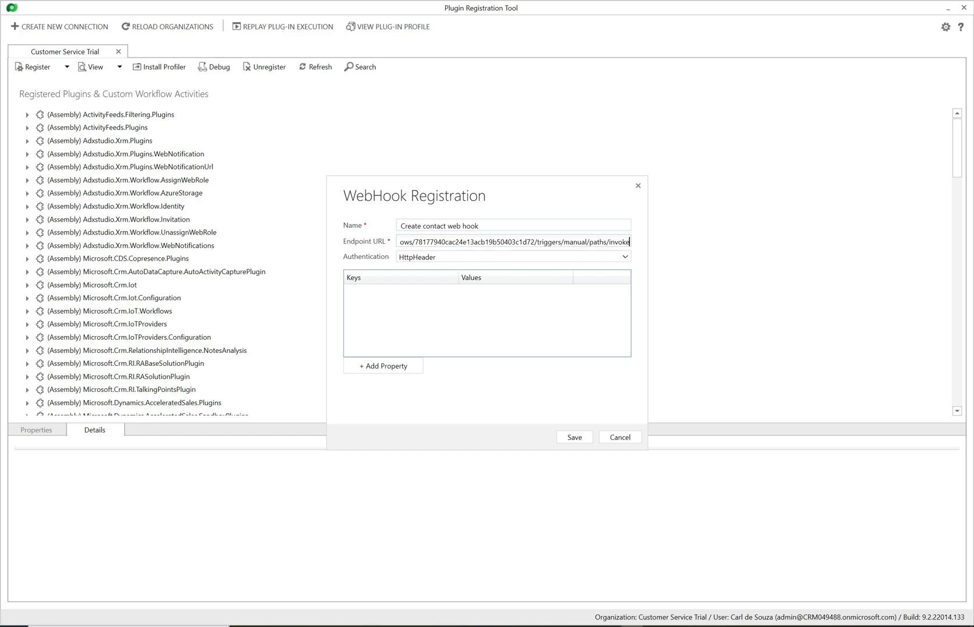
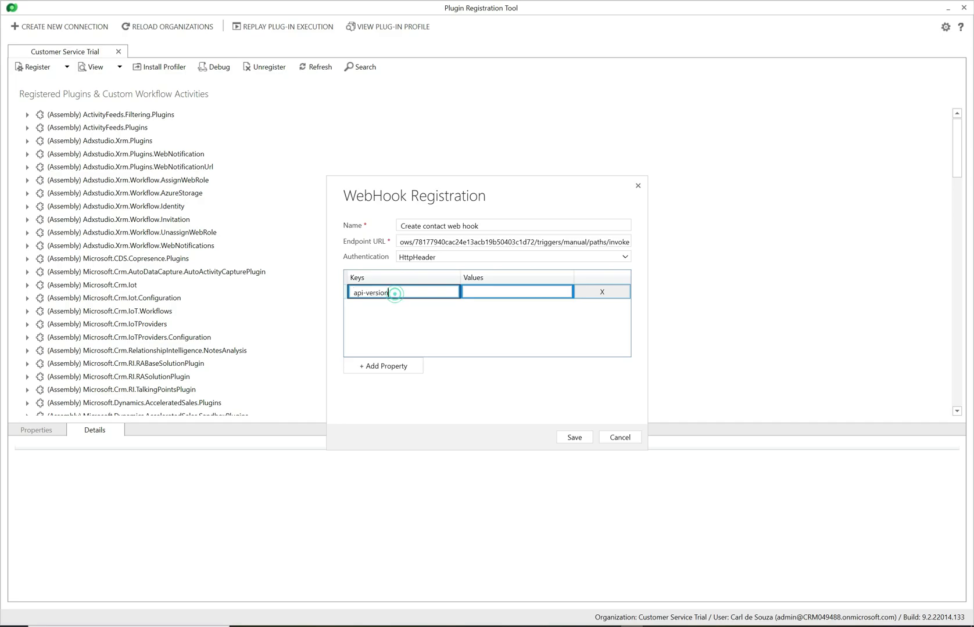
Copy 2016-06-01 from the saved query string into the api-version value.
click(517, 292)
key(alt+Tab)
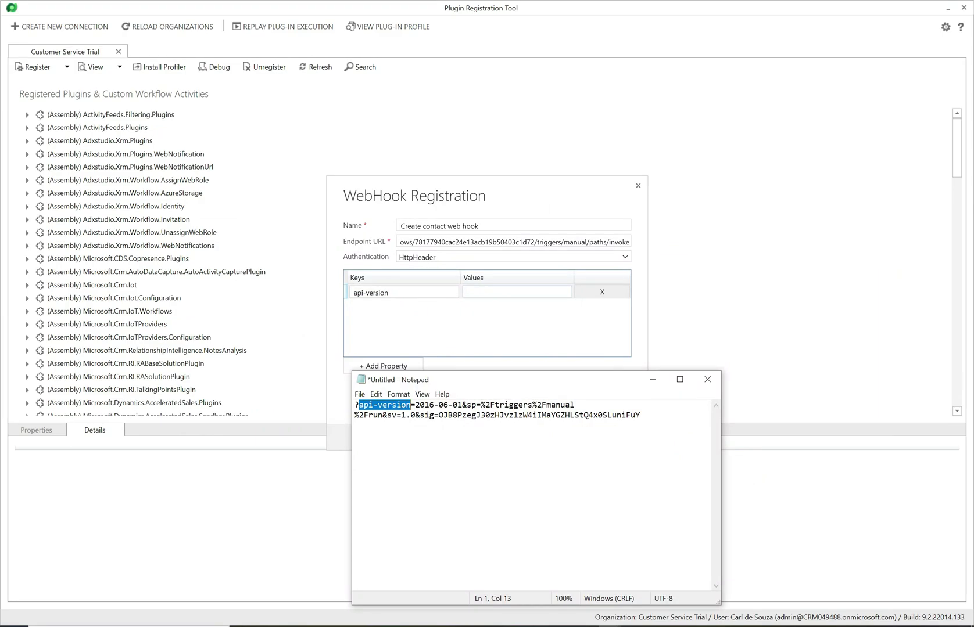
drag(415, 405, 462, 405)
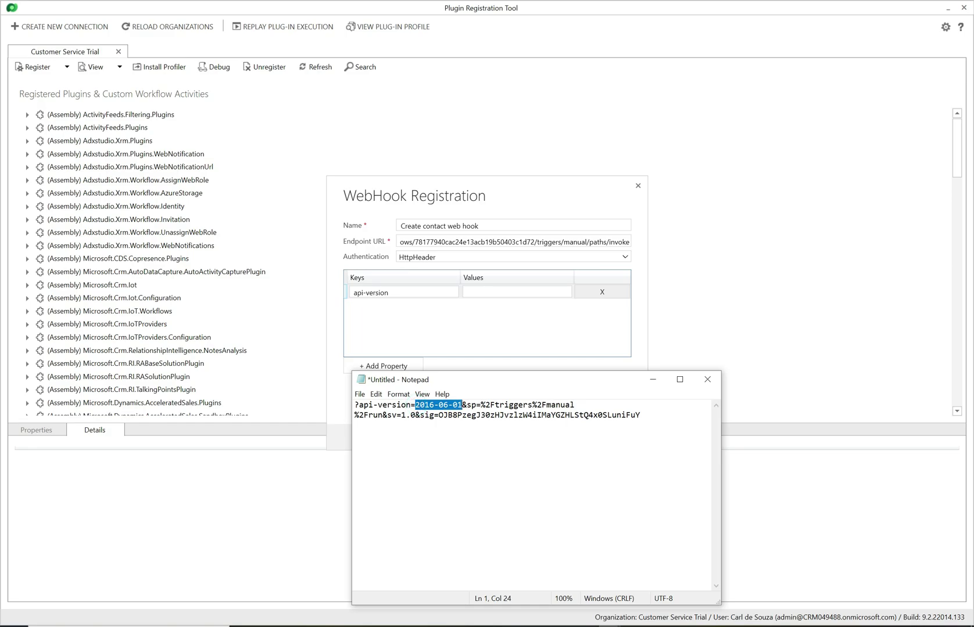
key(ctrl+c)
key(alt+Tab)
click(492, 293)
key(ctrl+v)
Add a second property with the key 'sp'.
click(380, 368)
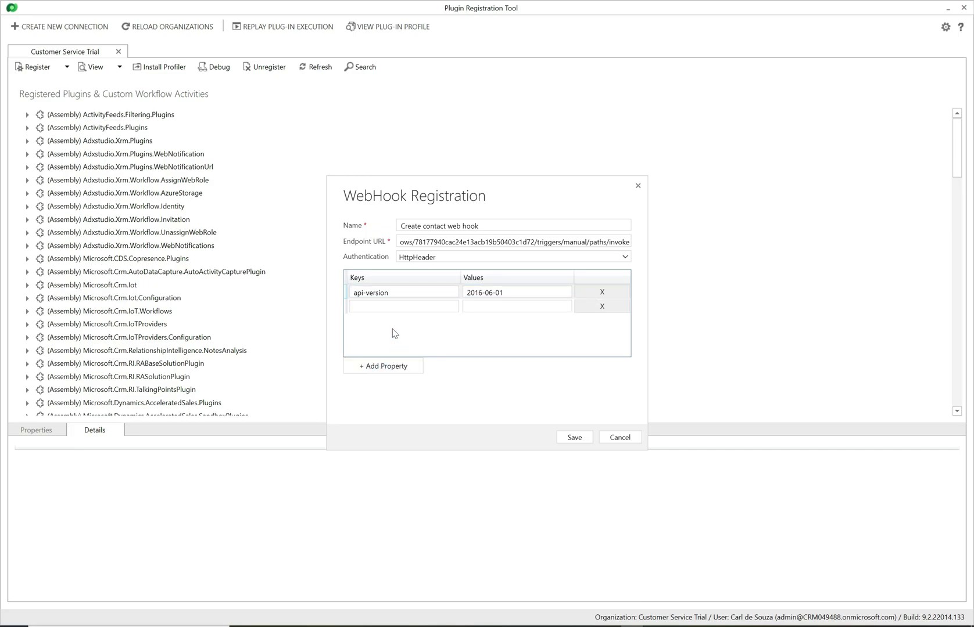
key(alt+Tab)
drag(477, 405, 466, 405)
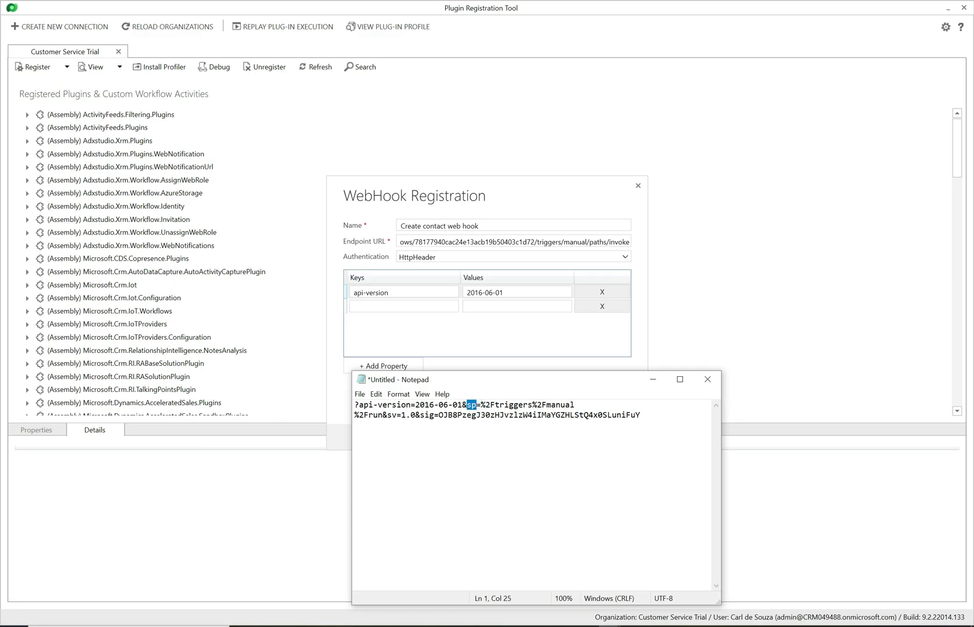
click(389, 306)
key(ctrl+v)
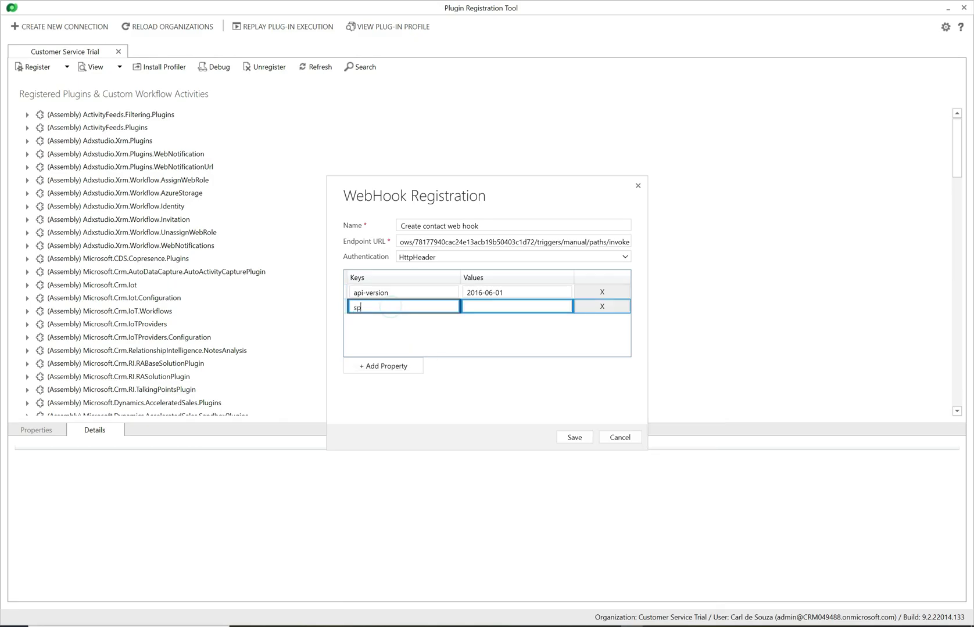
Set the sp value to /triggers/manual/run, replacing the %2F encodings with slashes.
key(alt+Tab)
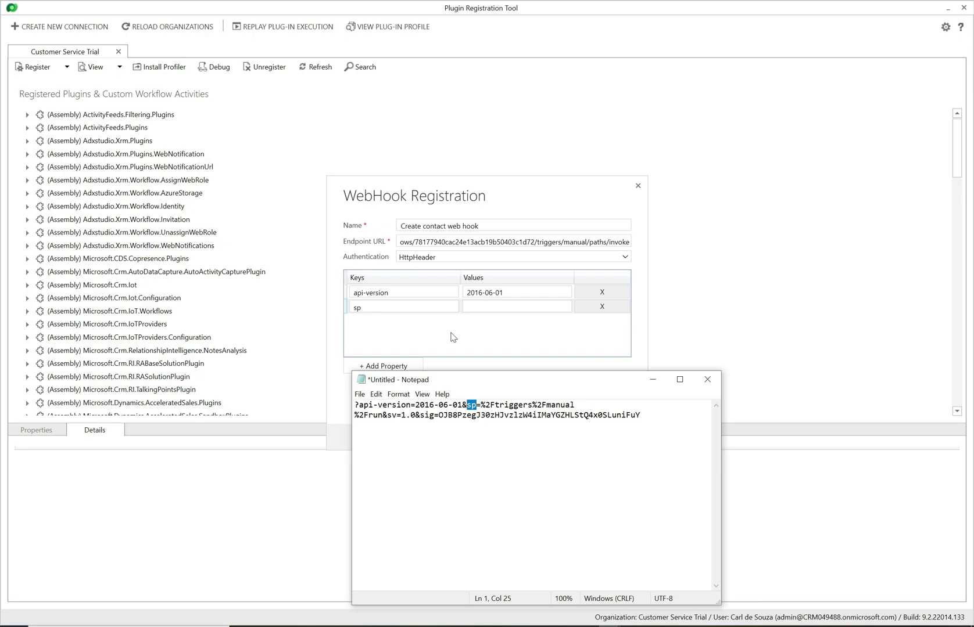
drag(481, 405, 363, 415)
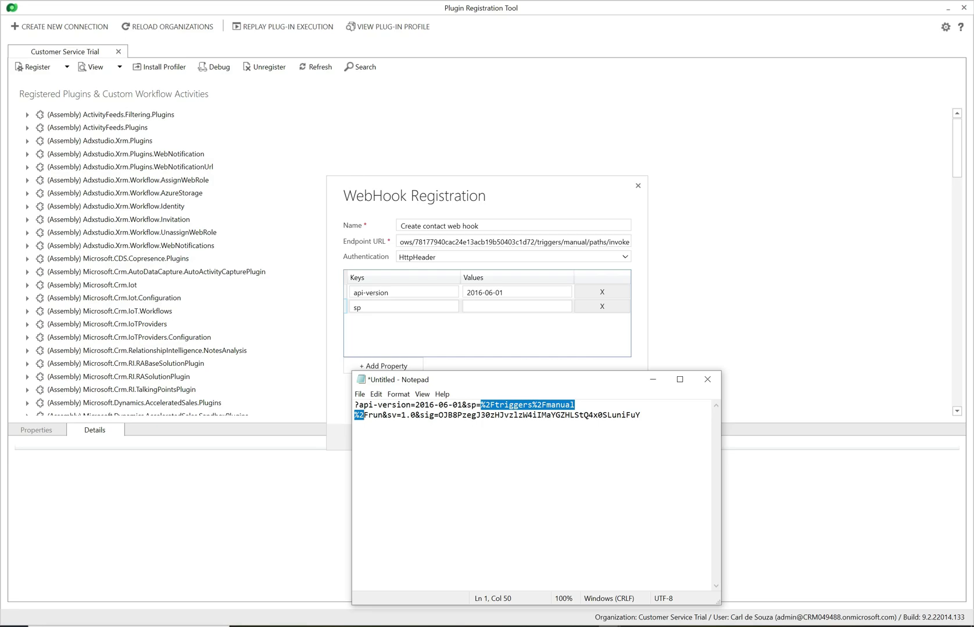
drag(363, 415, 369, 415)
drag(369, 415, 382, 415)
key(ctrl+c)
click(483, 307)
key(ctrl+v)
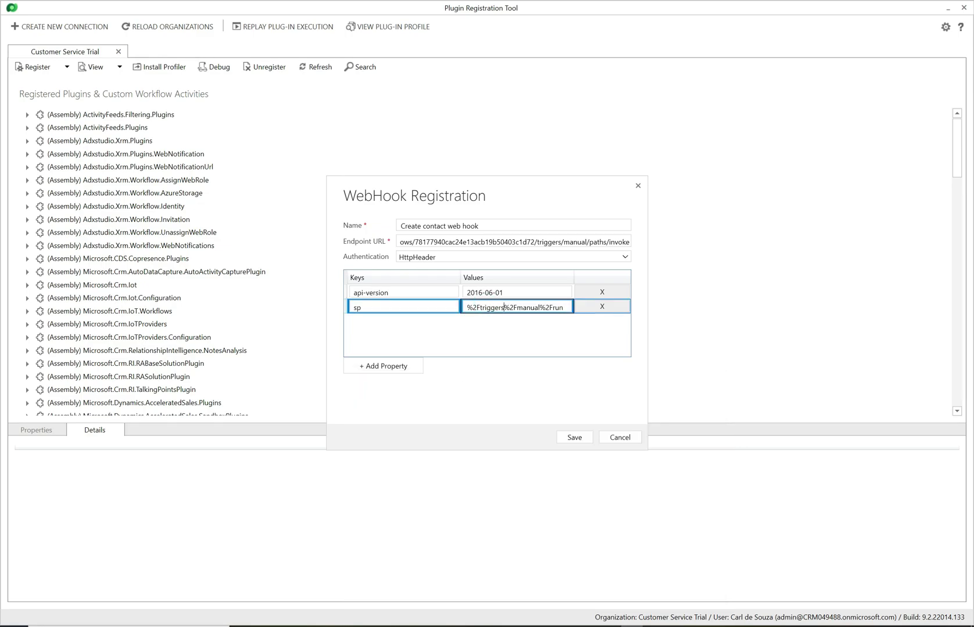
drag(466, 307, 480, 306)
text(/)
drag(493, 307, 532, 306)
text(/)
text(/)
click(384, 366)
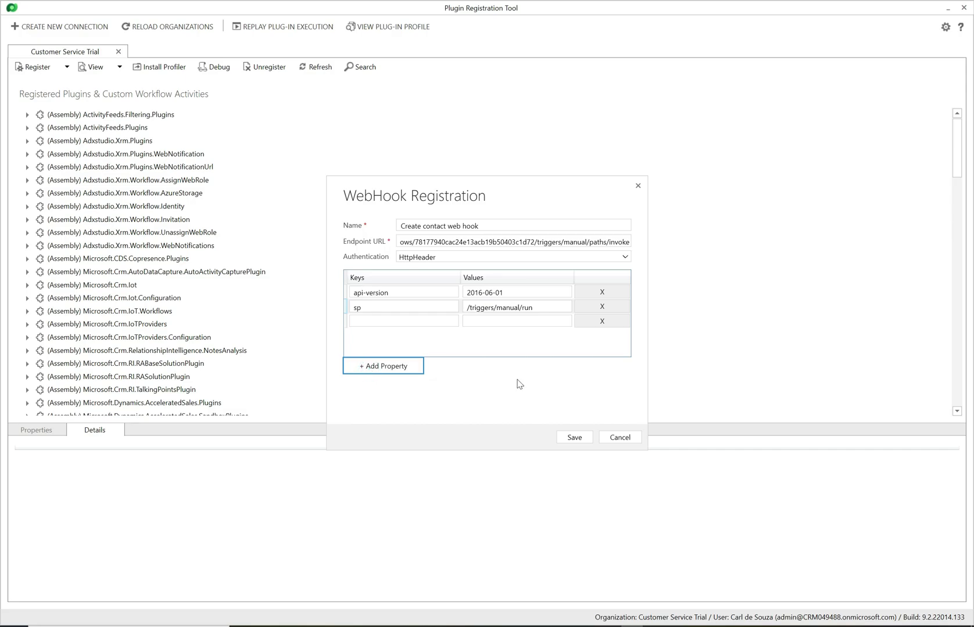
Add a third property 'sv' with the value 1.0.
key(alt+Tab)
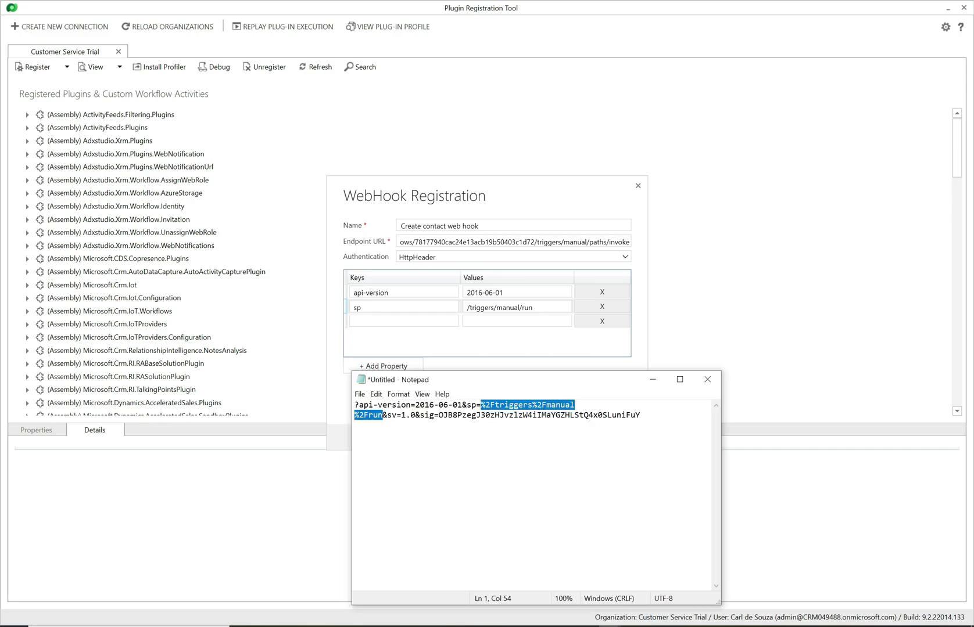
double_click(391, 415)
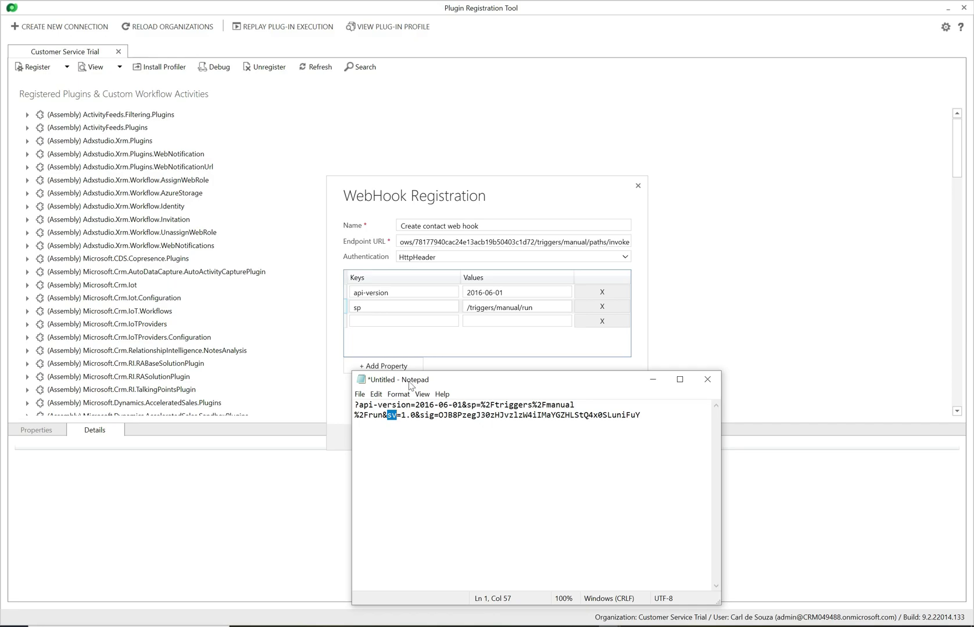
click(391, 322)
key(ctrl+v)
key(Tab)
text(1)
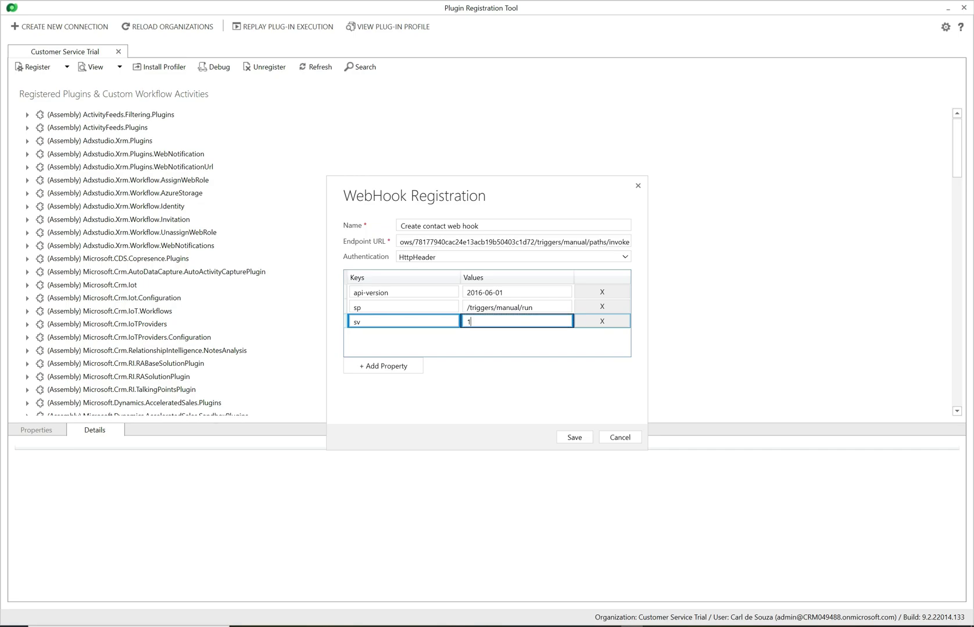
Add a fourth property 'sig' holding the signature copied from the query string.
click(417, 366)
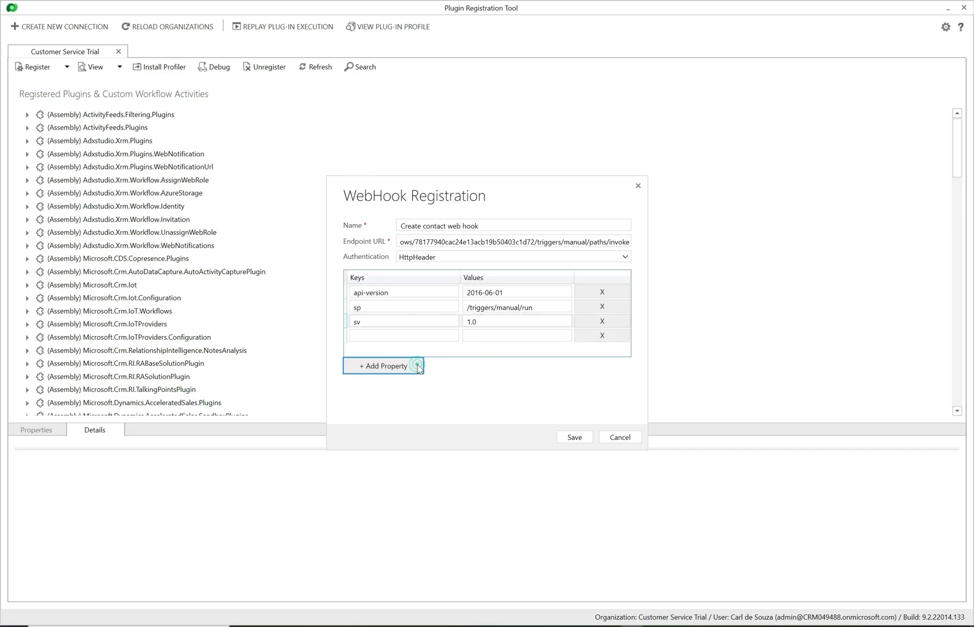
key(alt+Tab)
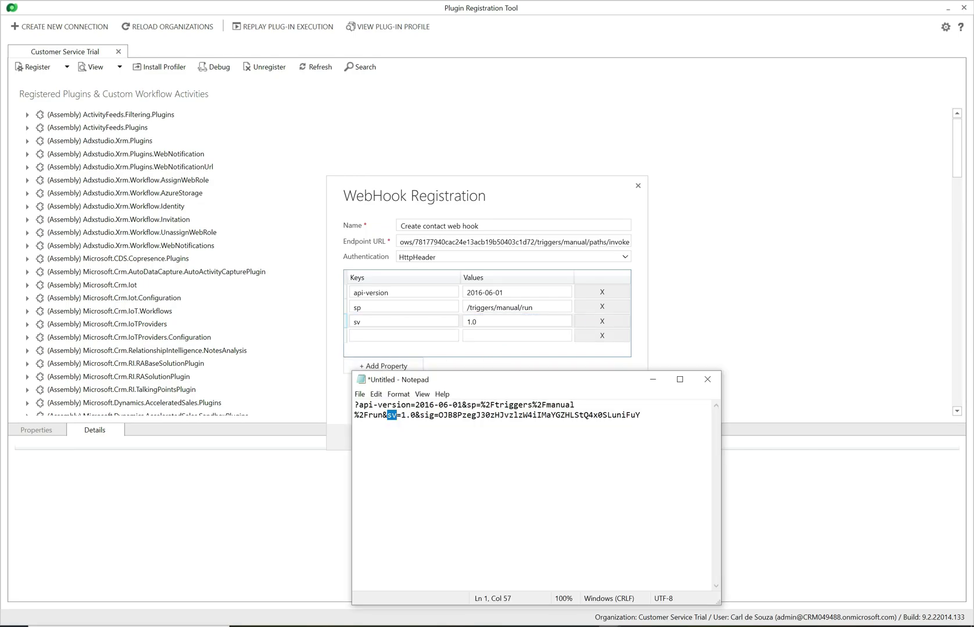
double_click(438, 416)
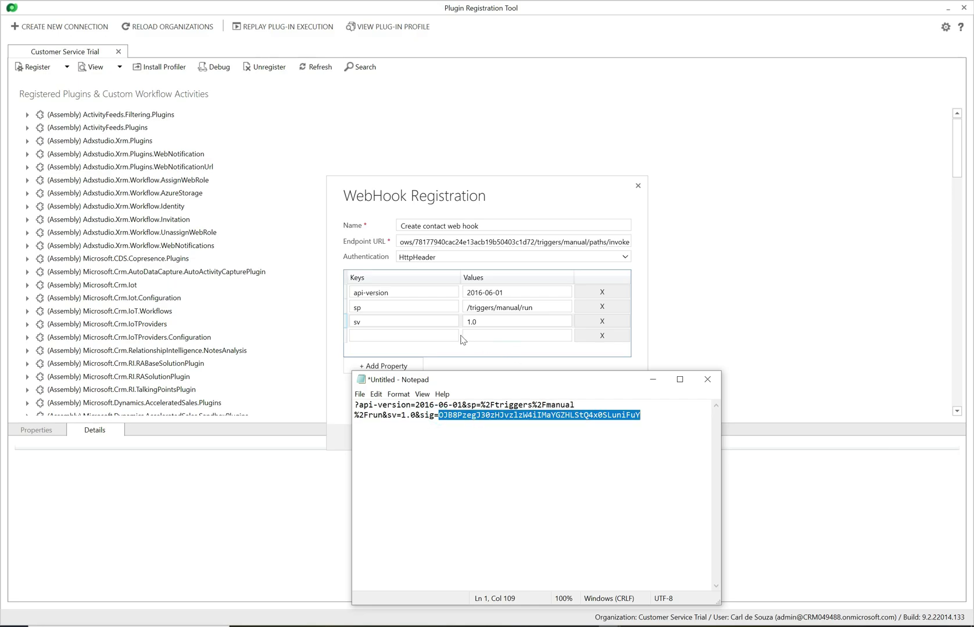
click(439, 336)
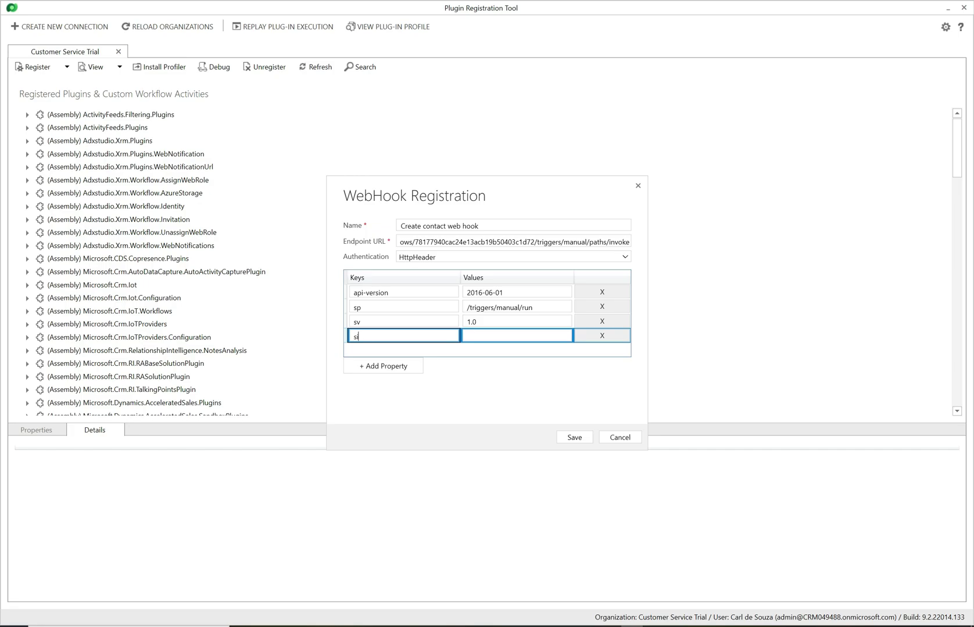
key(Tab)
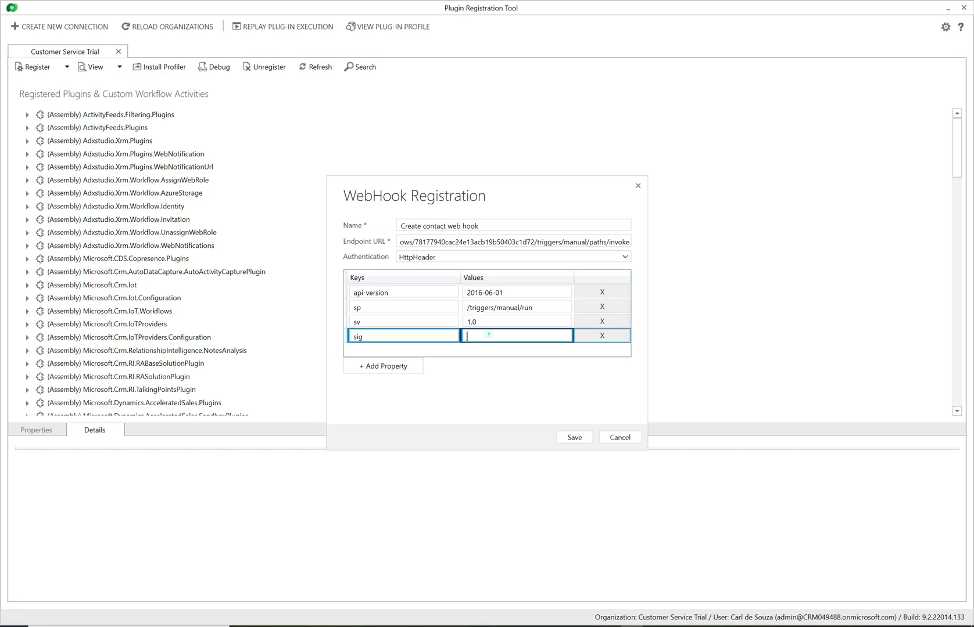
key(ctrl+v)
click(471, 398)
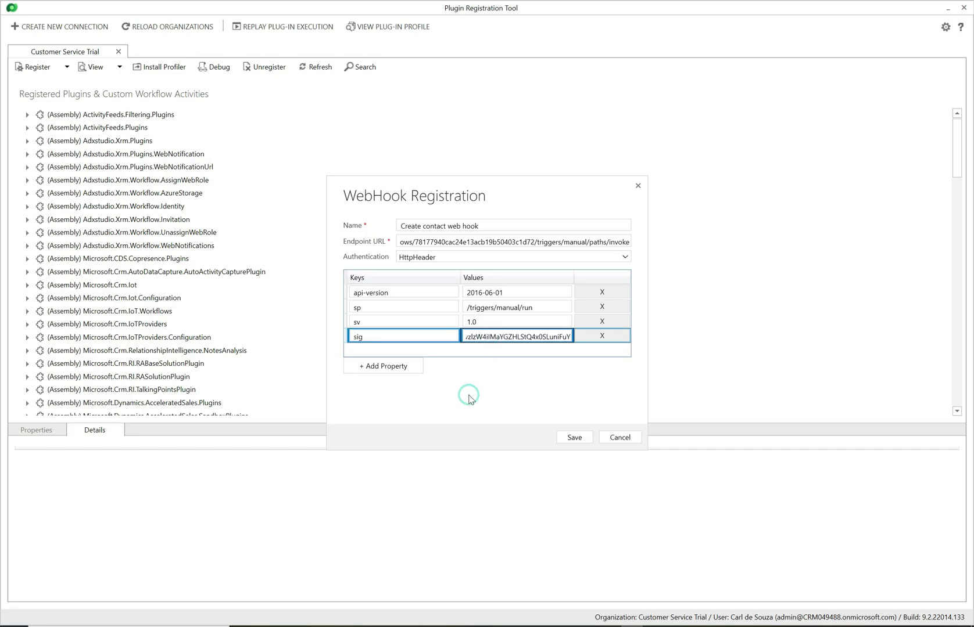
Set Authentication to HttpQueryString and save the webhook registration.
key(alt+Tab)
key(alt+Tab)
click(429, 262)
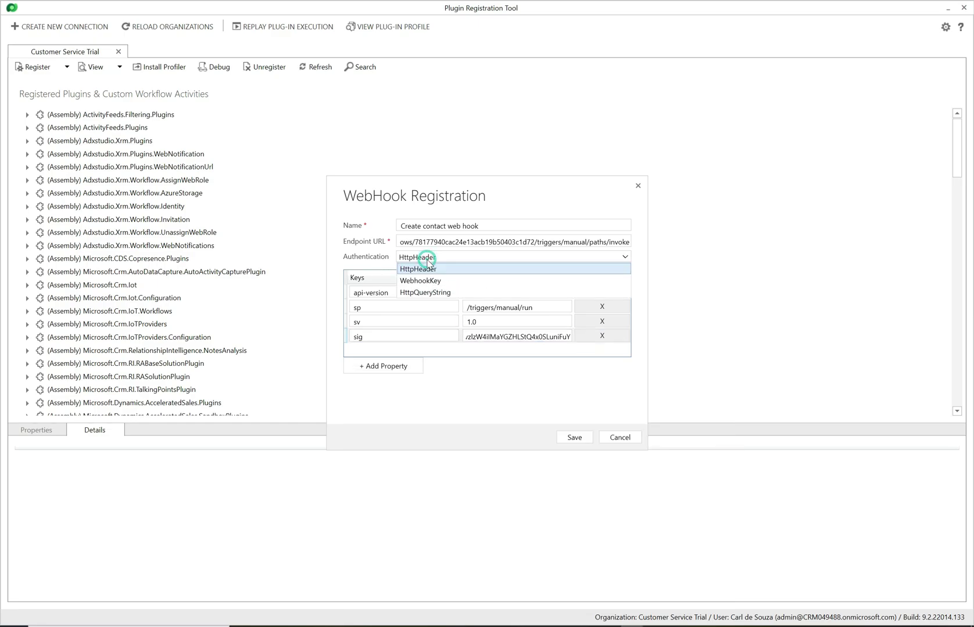
click(421, 293)
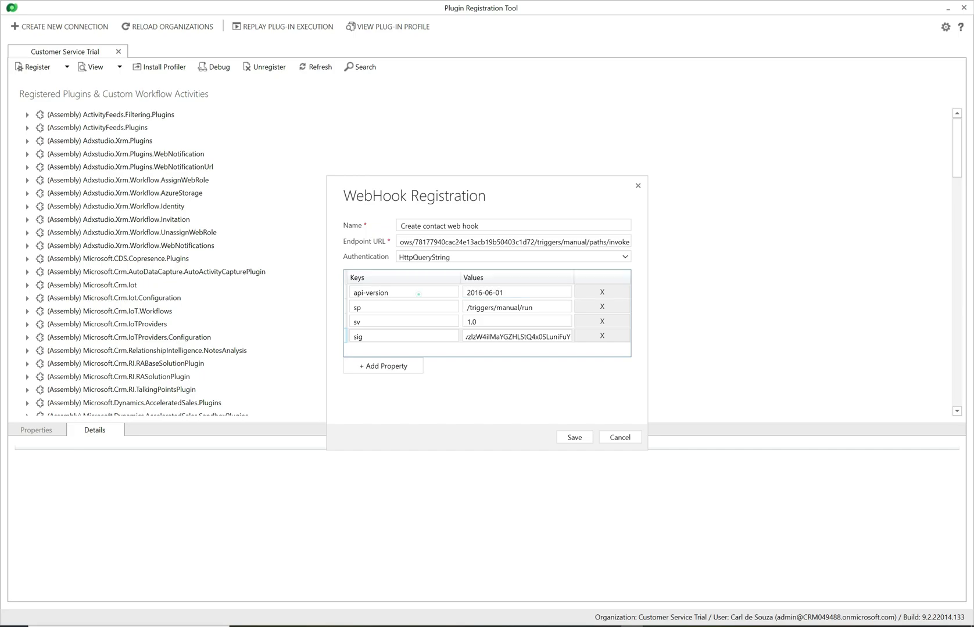
click(572, 438)
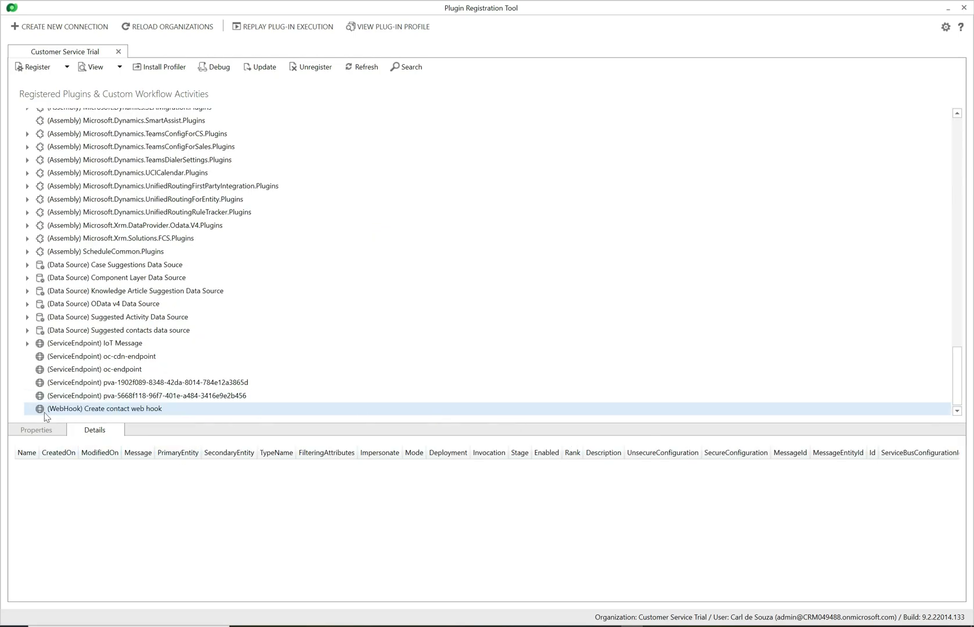
Register a new webhook step with message Create and primary entity contact.
right_click(108, 414)
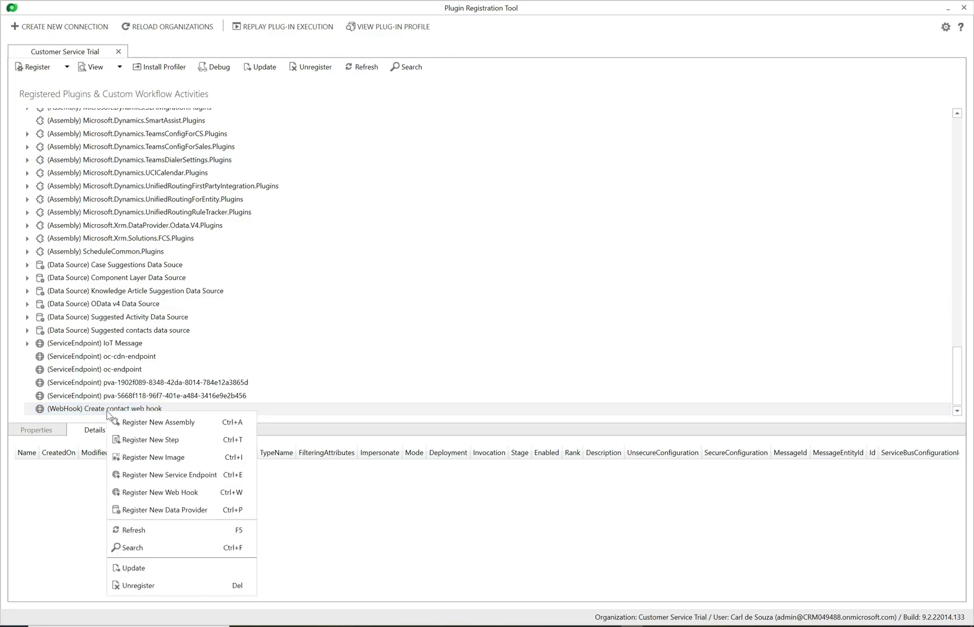
click(132, 441)
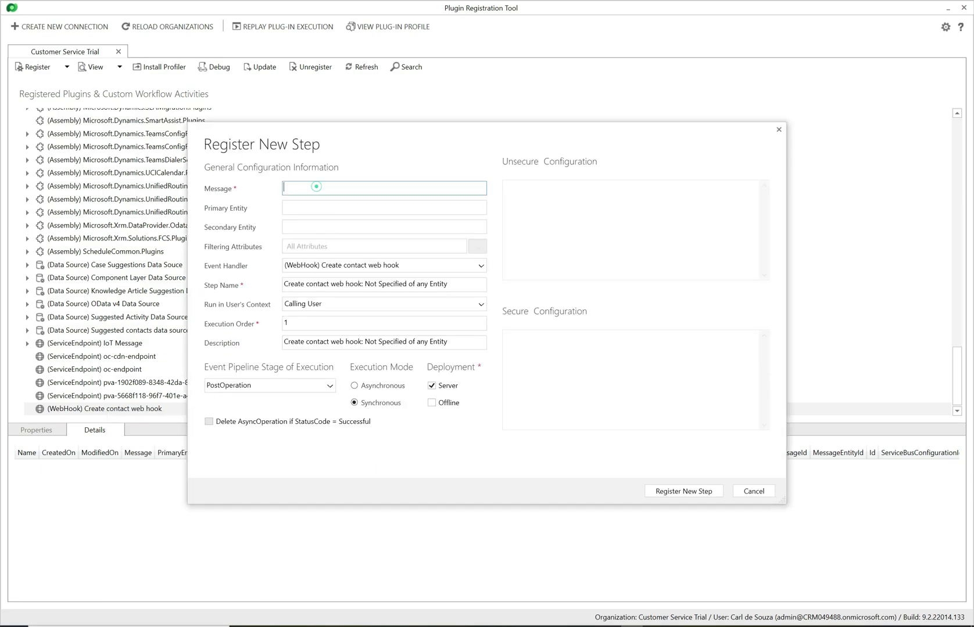
text(Create)
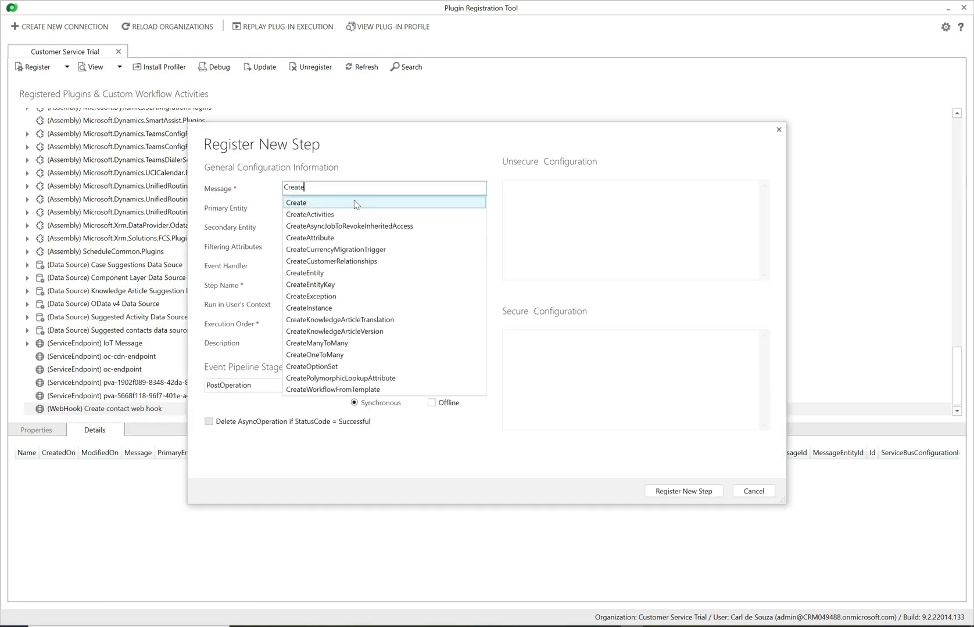
click(354, 202)
click(304, 209)
text(con)
key(Tab)
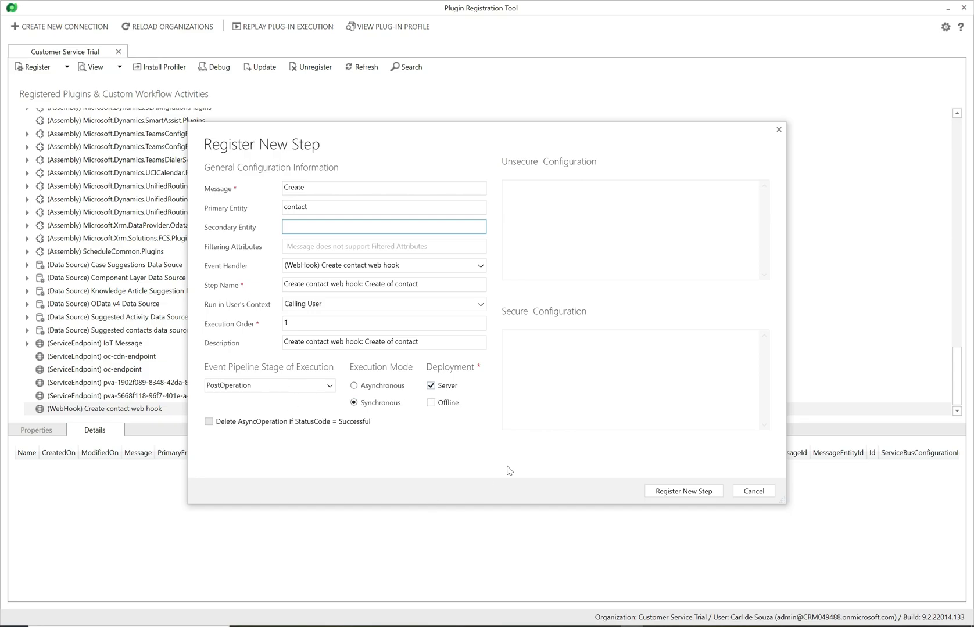
click(690, 495)
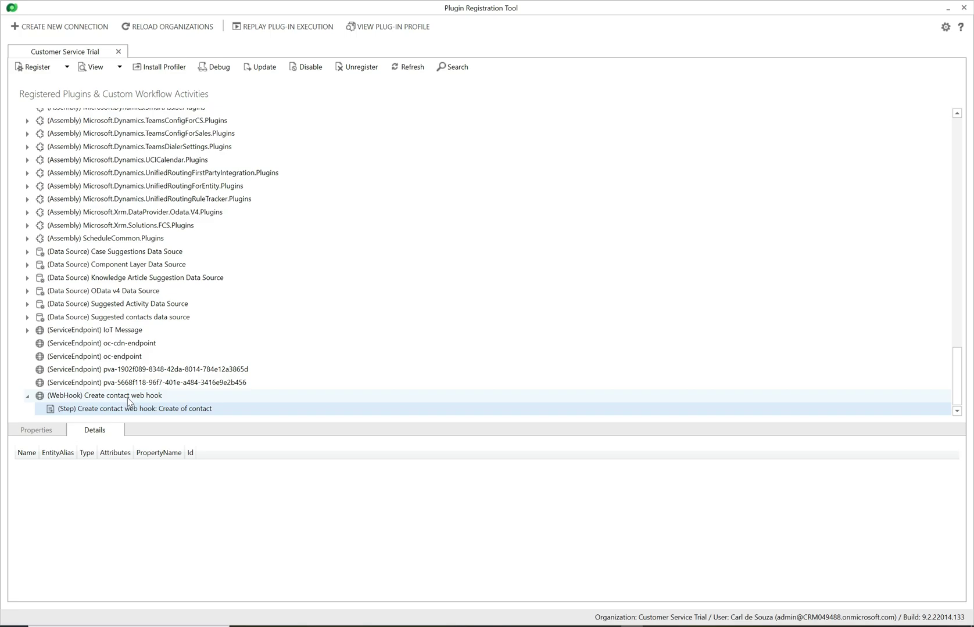
Check the webhook's registration details, close them unchanged, and switch to the Dynamics 365 contacts.
double_click(68, 398)
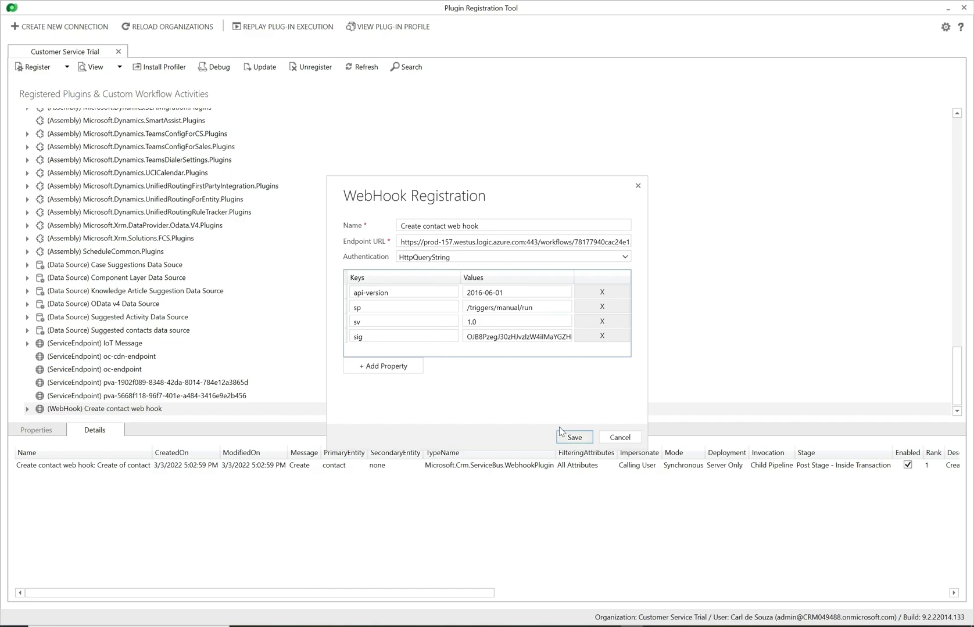
click(617, 437)
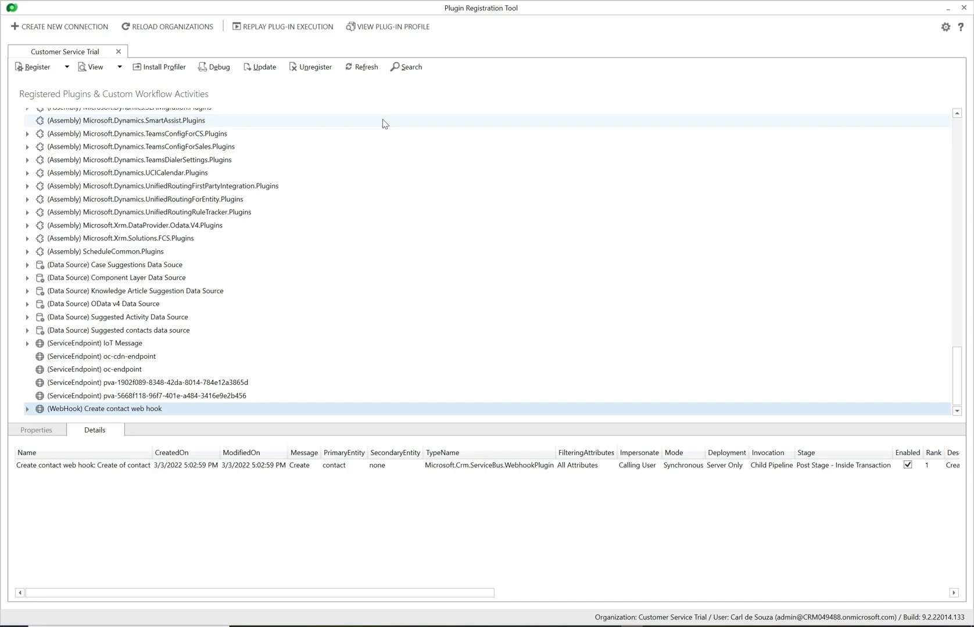
key(alt+Tab)
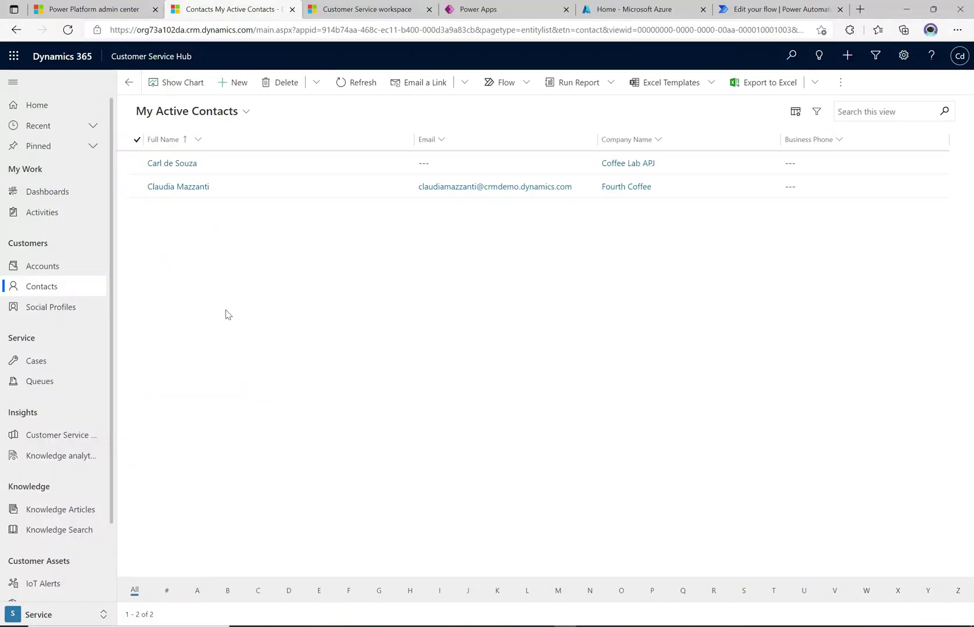
Add a new contact with the contact's first and last name, save it, and return to the flow.
click(236, 82)
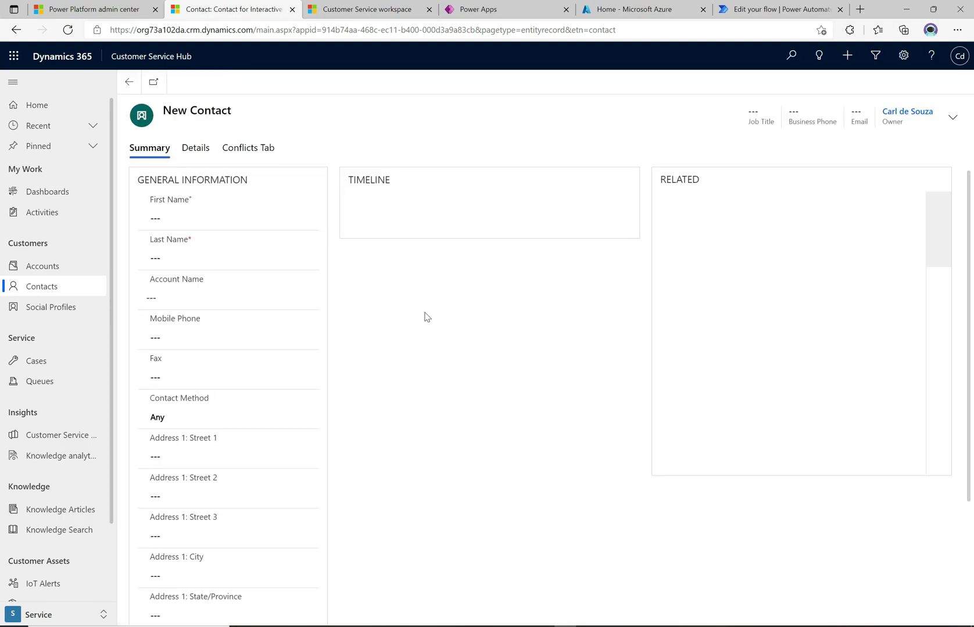
click(188, 219)
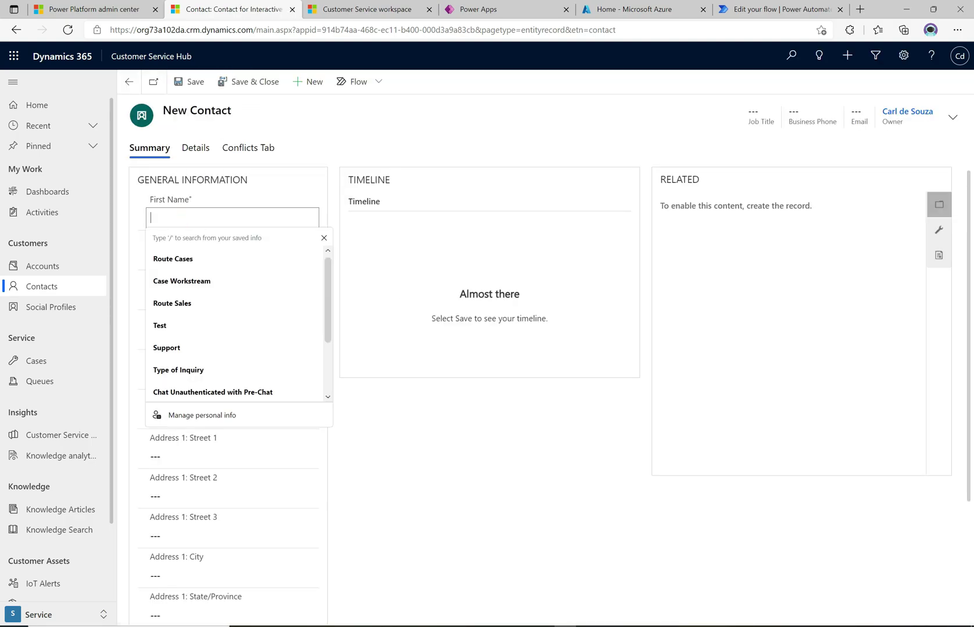
text(Bob)
key(Tab)
text(Smith)
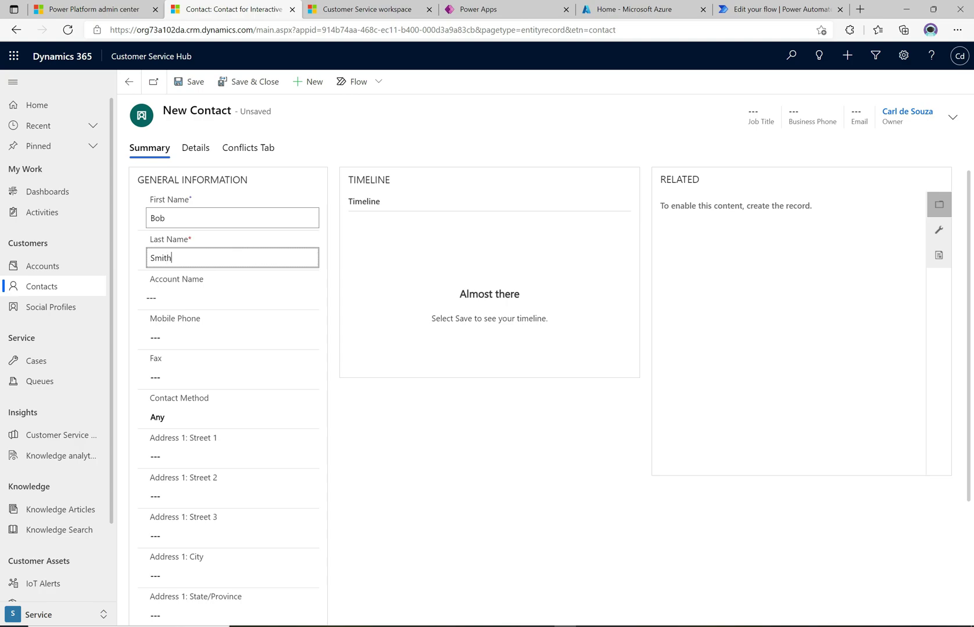
click(187, 82)
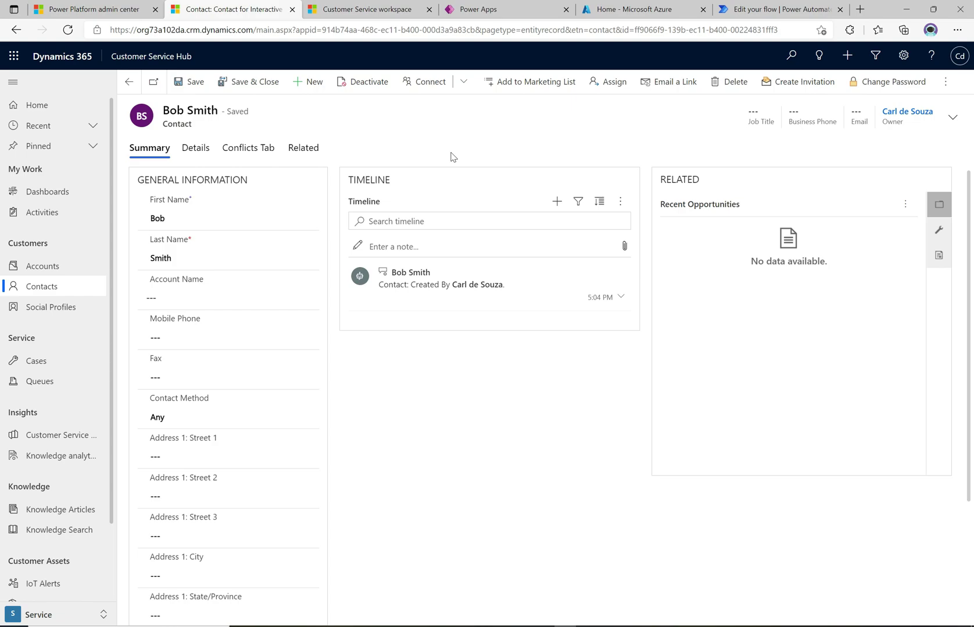
click(766, 20)
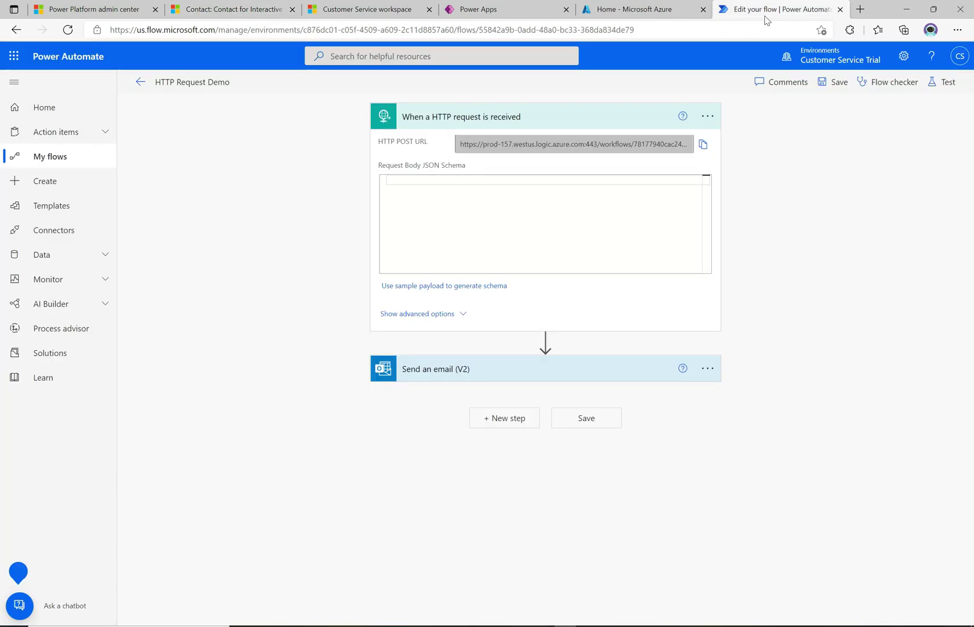
Go from My flows to HTTP Request Demo and open its newest run.
click(73, 110)
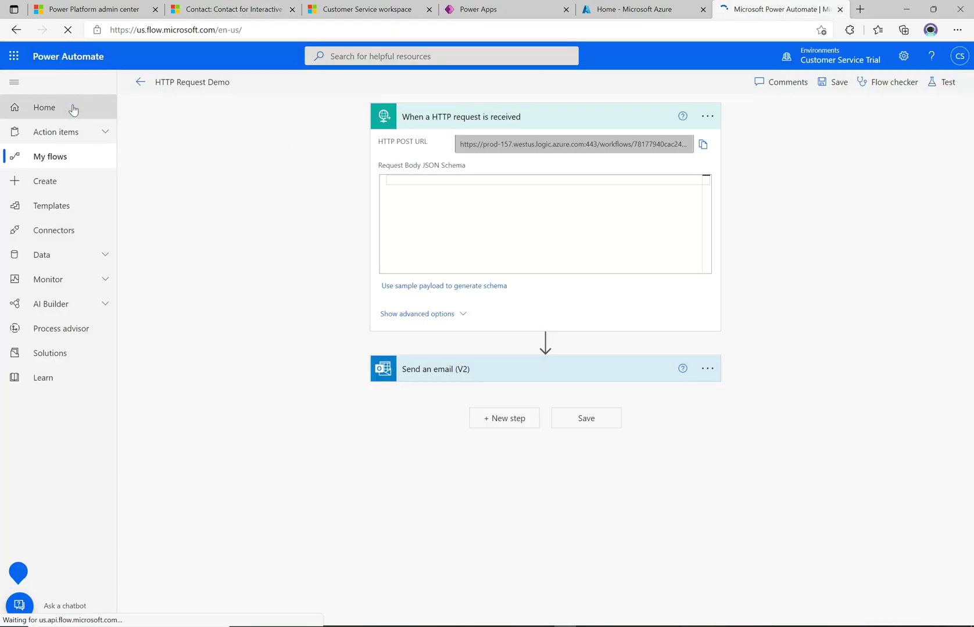
click(79, 157)
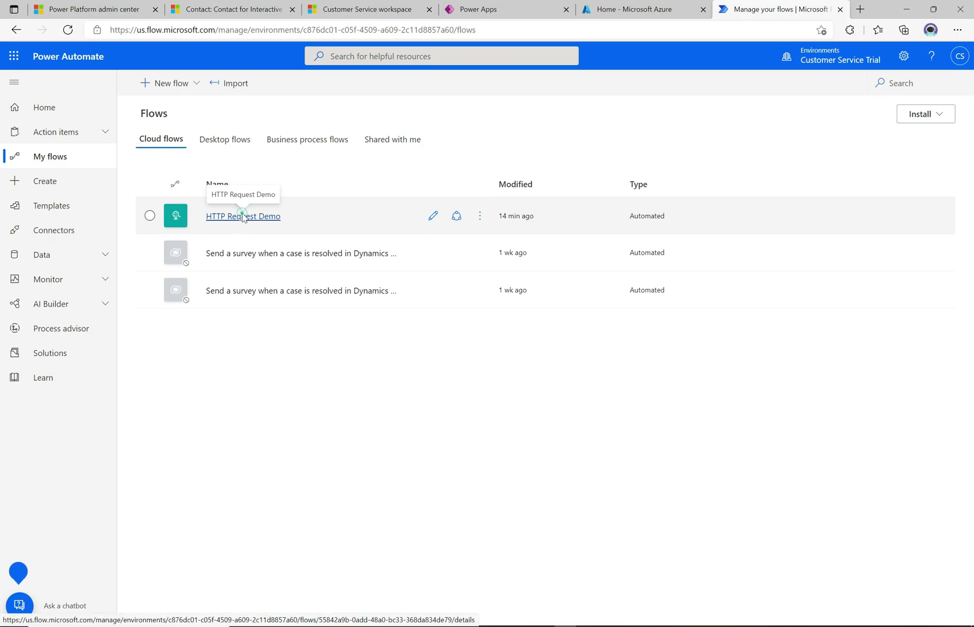
click(242, 216)
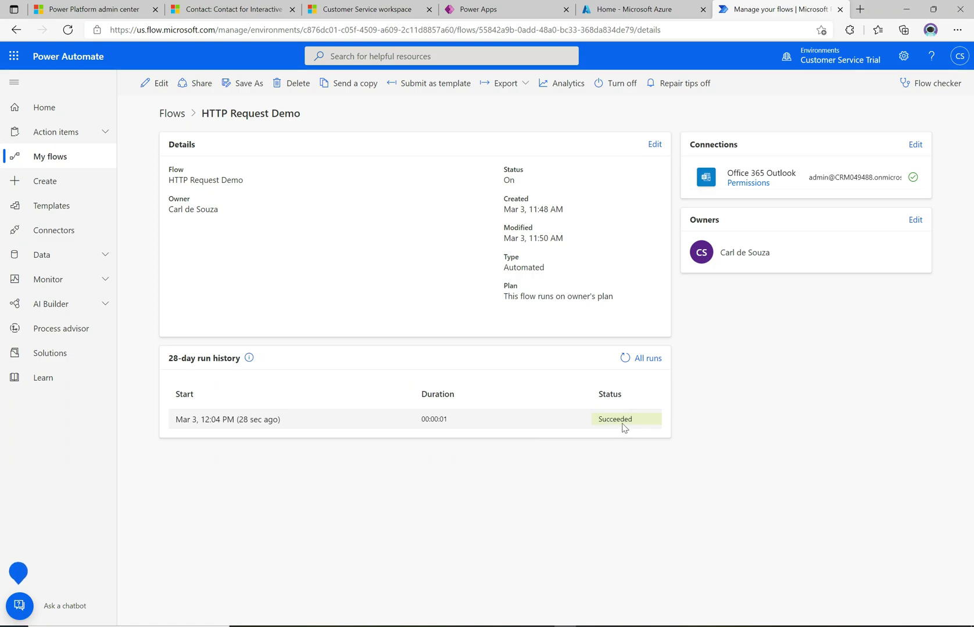
click(243, 420)
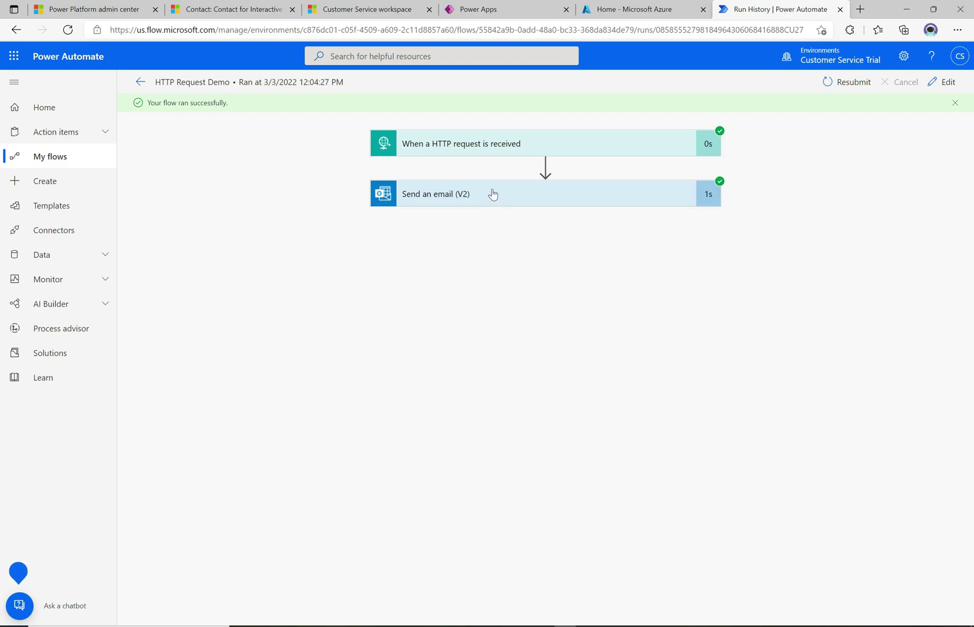
Expand 'When a HTTP request is received' and scroll through the received Body.
click(498, 147)
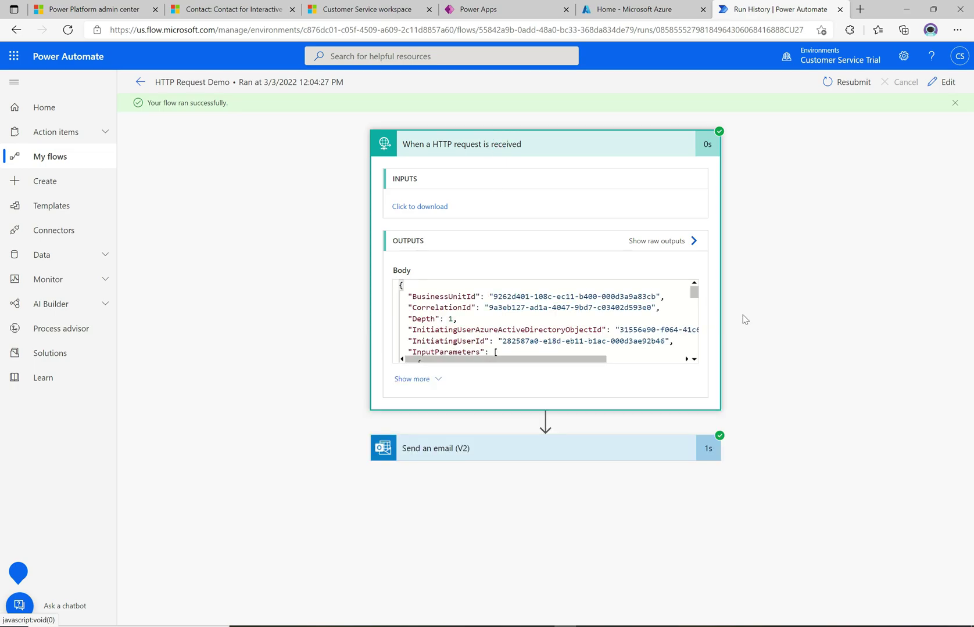
drag(695, 300, 695, 296)
drag(695, 297, 696, 298)
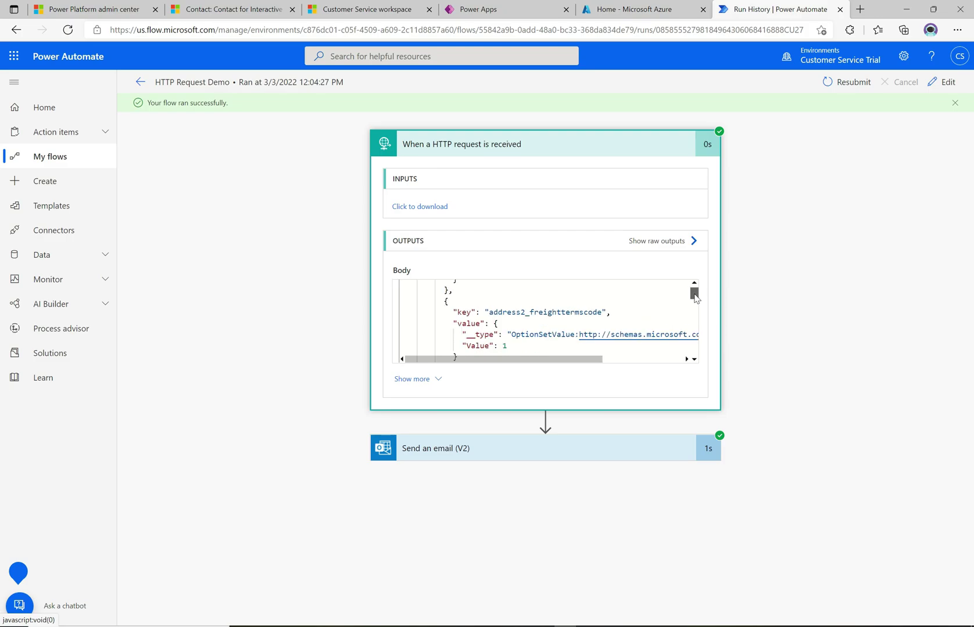
drag(695, 298, 695, 318)
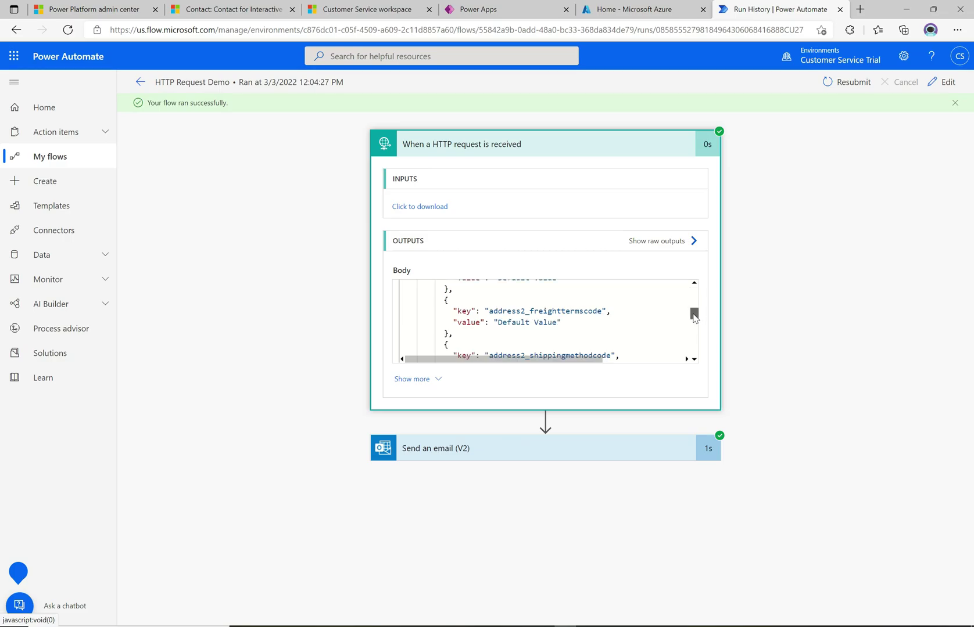
scroll(696, 365, down, 10)
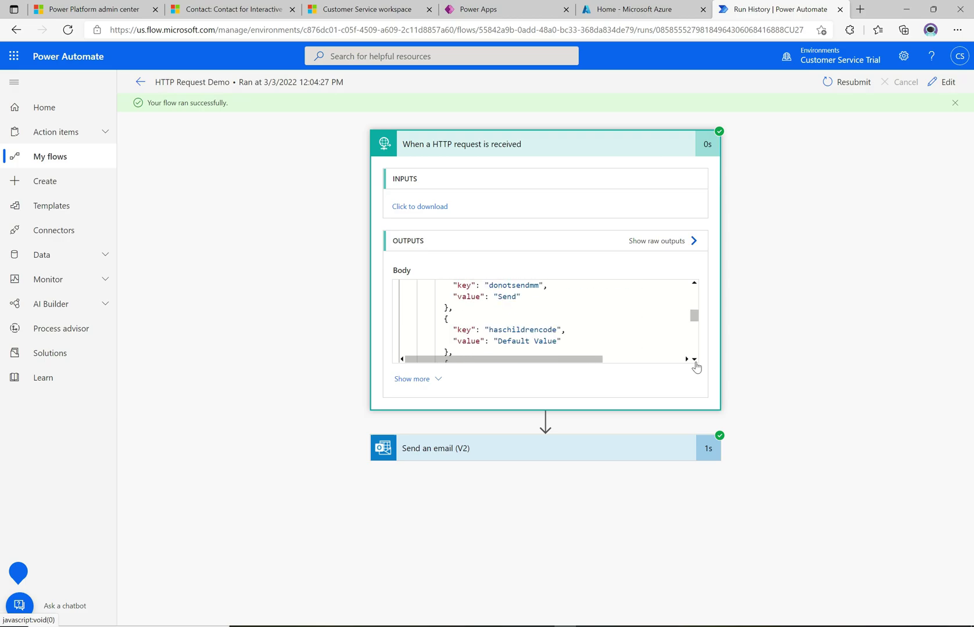
scroll(696, 367, down, 10)
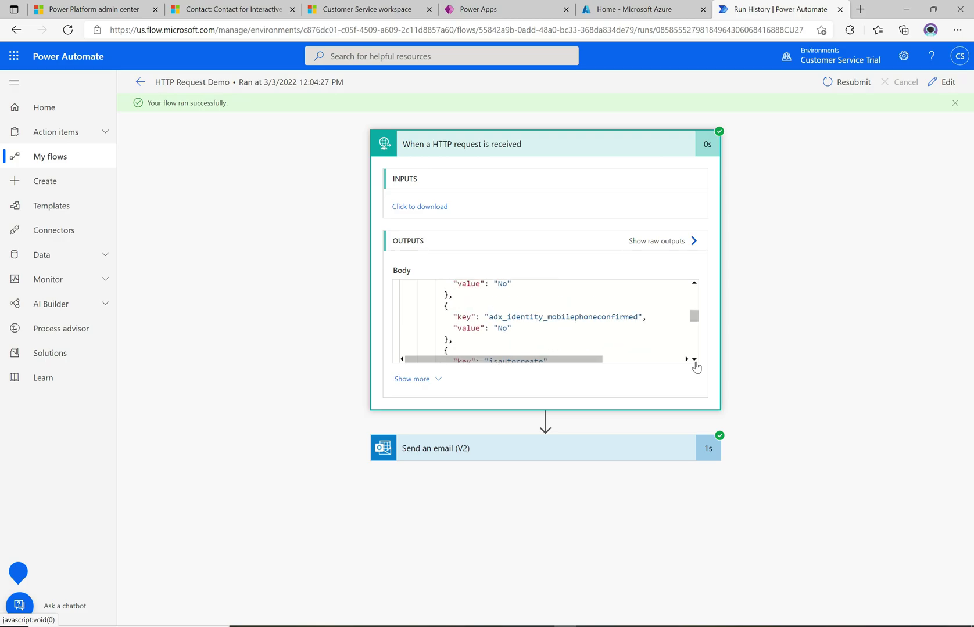
scroll(695, 367, down, 10)
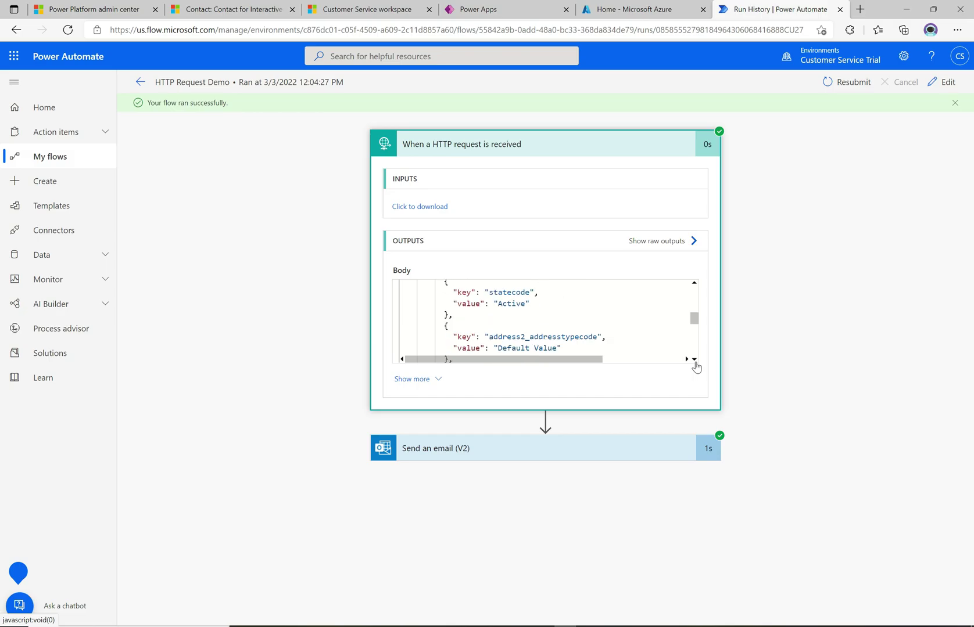
scroll(696, 367, down, 10)
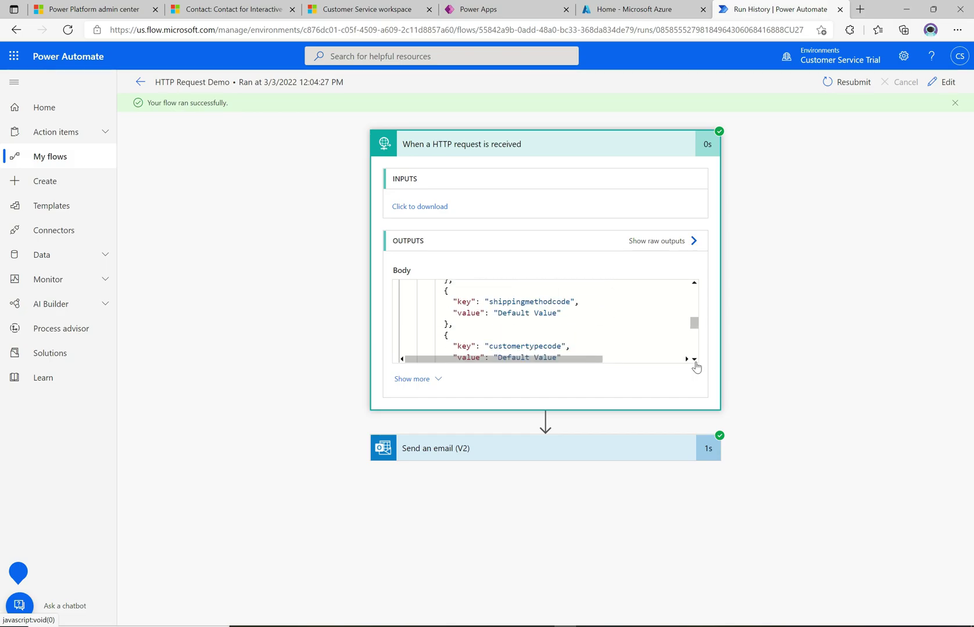
Find the contact's first name in the body, then expand 'Send an email (V2)'.
click(549, 291)
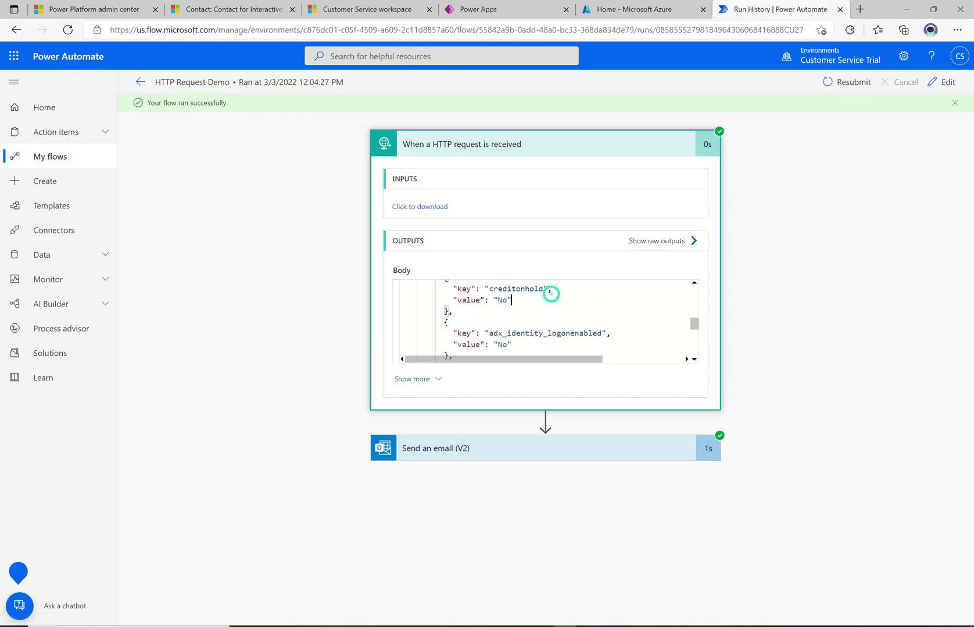
key(ctrl+f)
text(Bob)
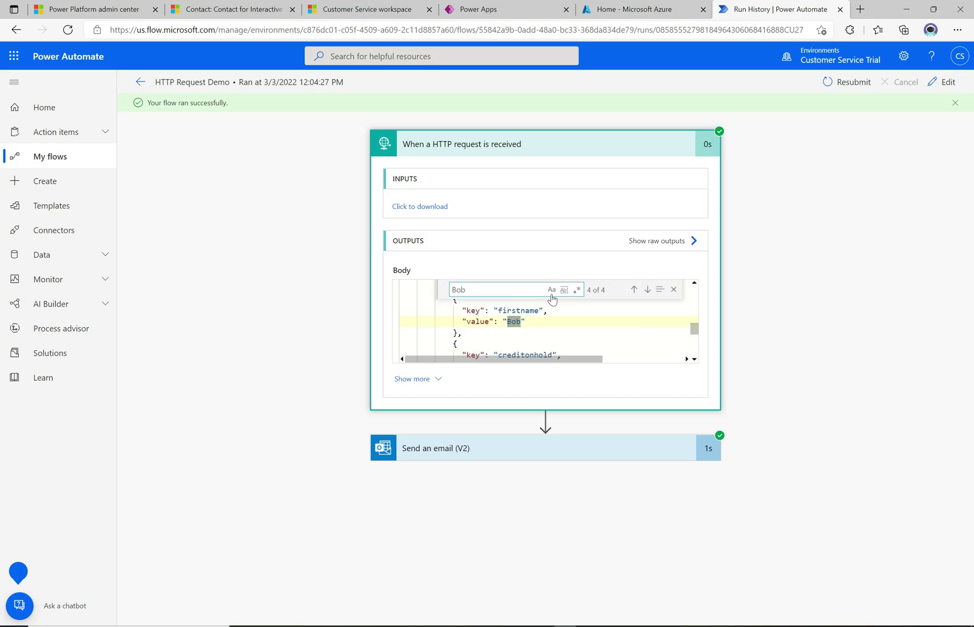
key(Return)
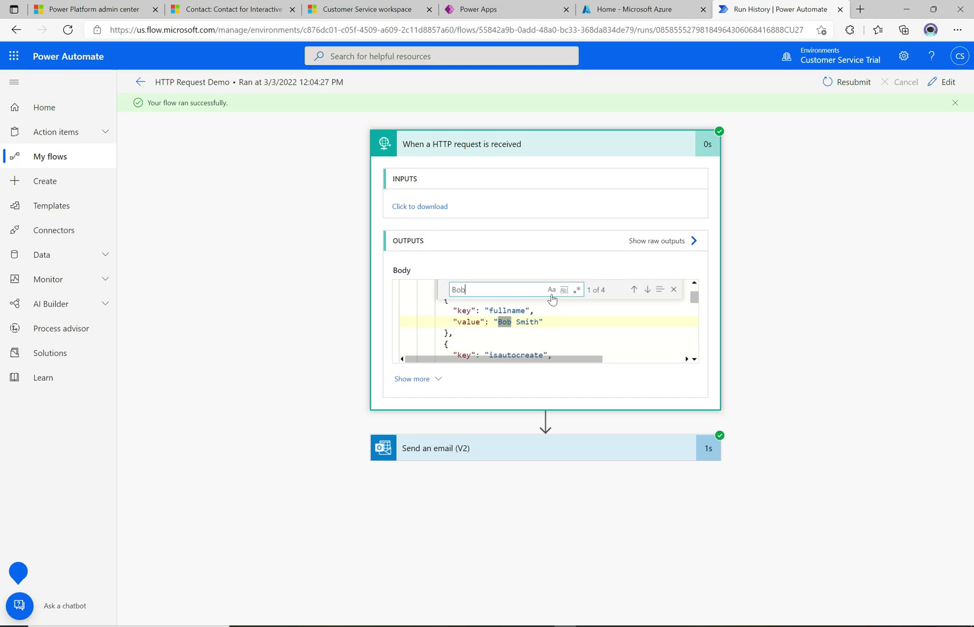
click(543, 330)
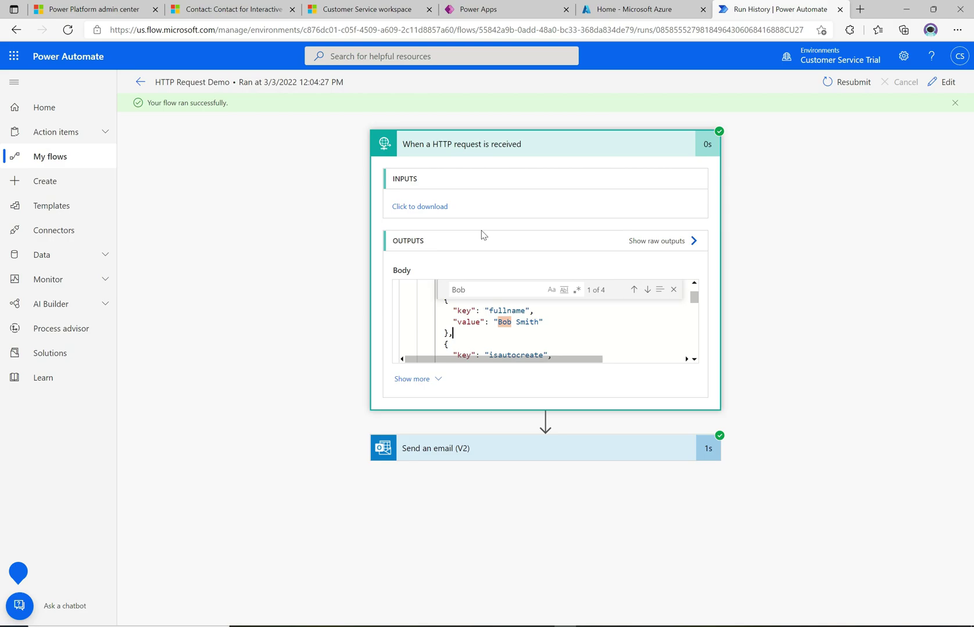
click(478, 457)
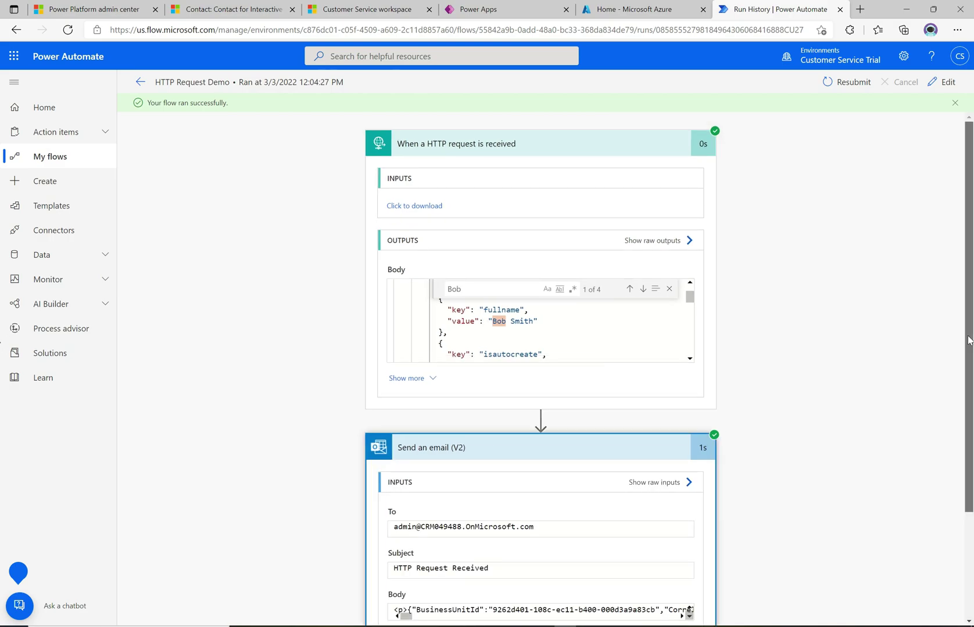
drag(969, 341, 969, 445)
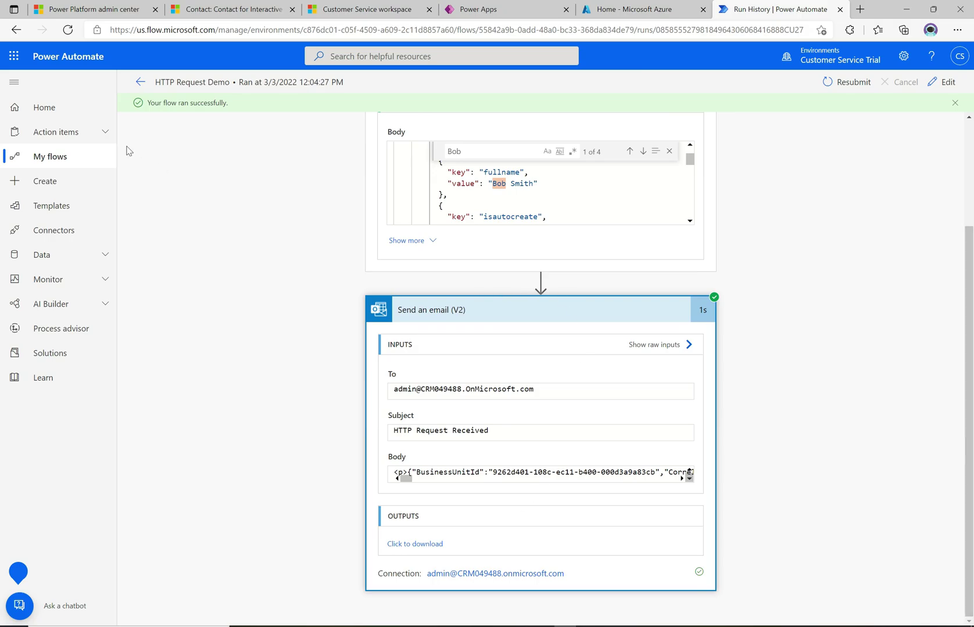
Open Outlook from the app launcher and open the 'HTTP Request Received' email.
click(13, 56)
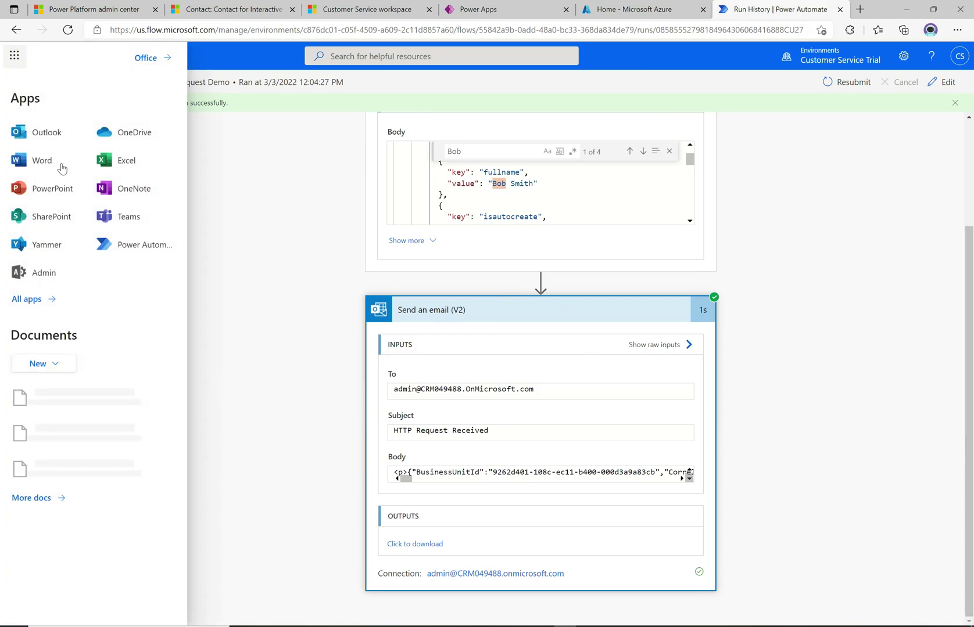
click(48, 134)
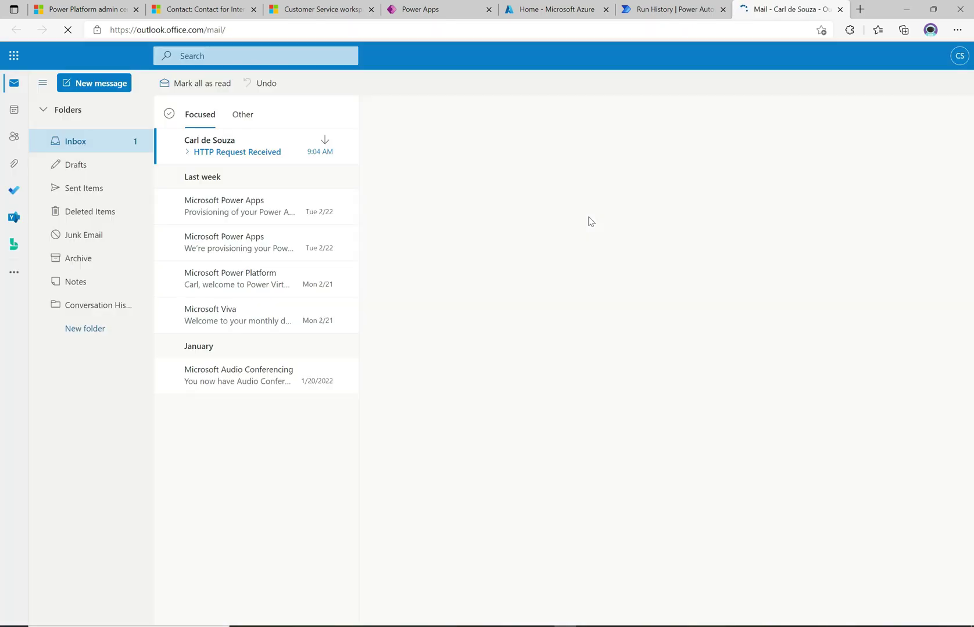
click(249, 154)
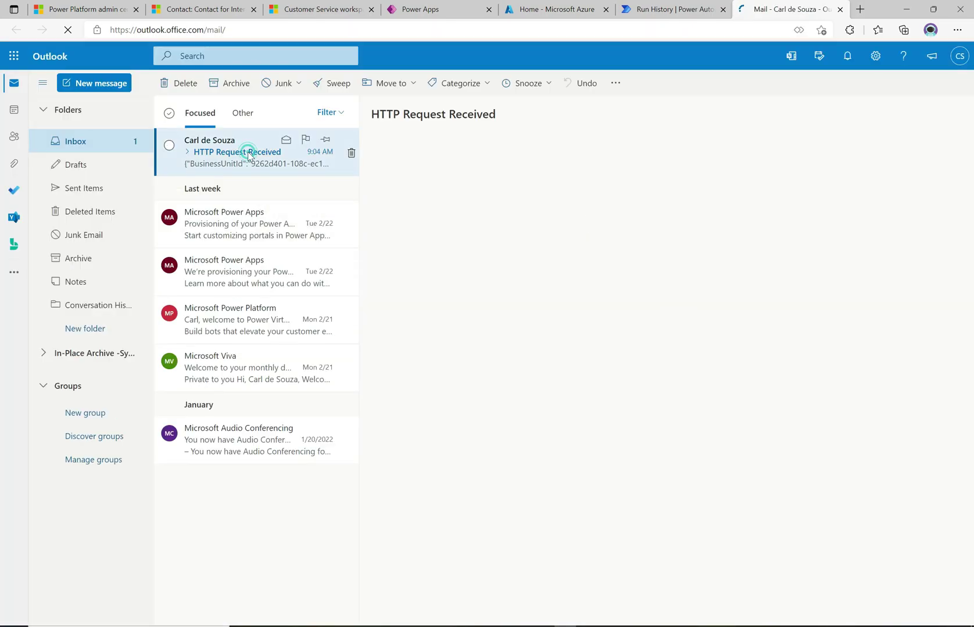